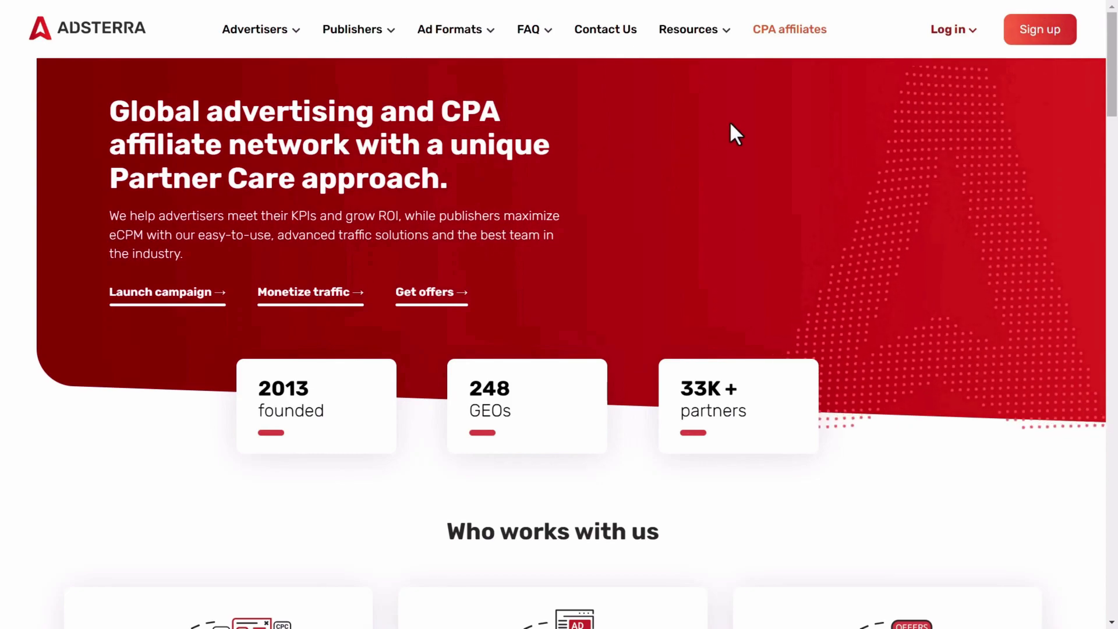
- Sign in as an advertiser and go to Tracking > Conversion tracking
mouse_move(946, 32)
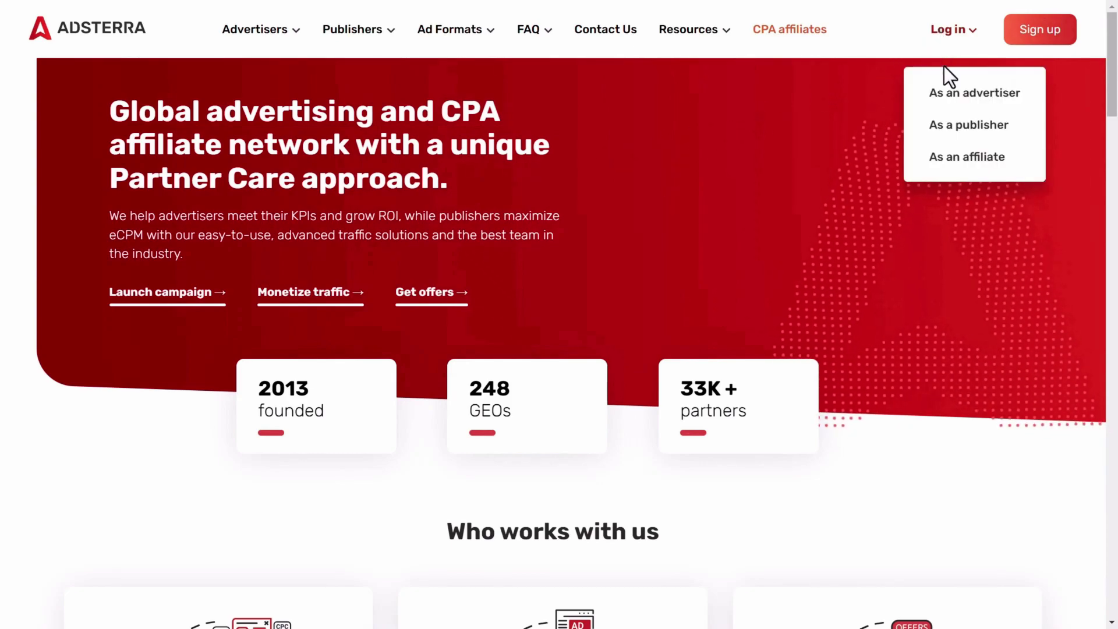
left_click(945, 96)
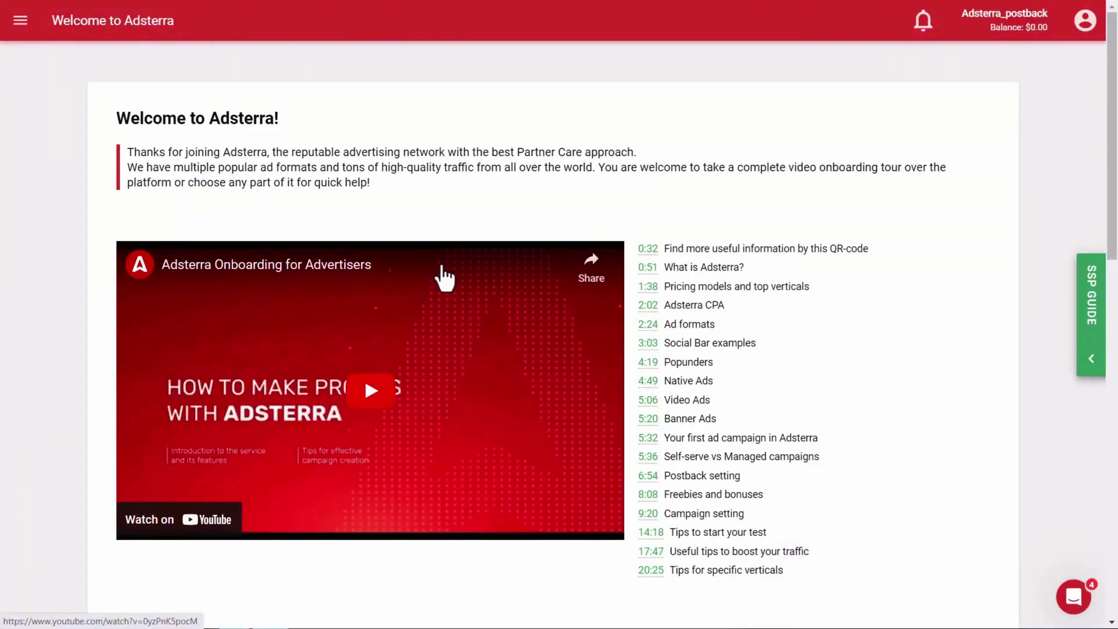
left_click(24, 22)
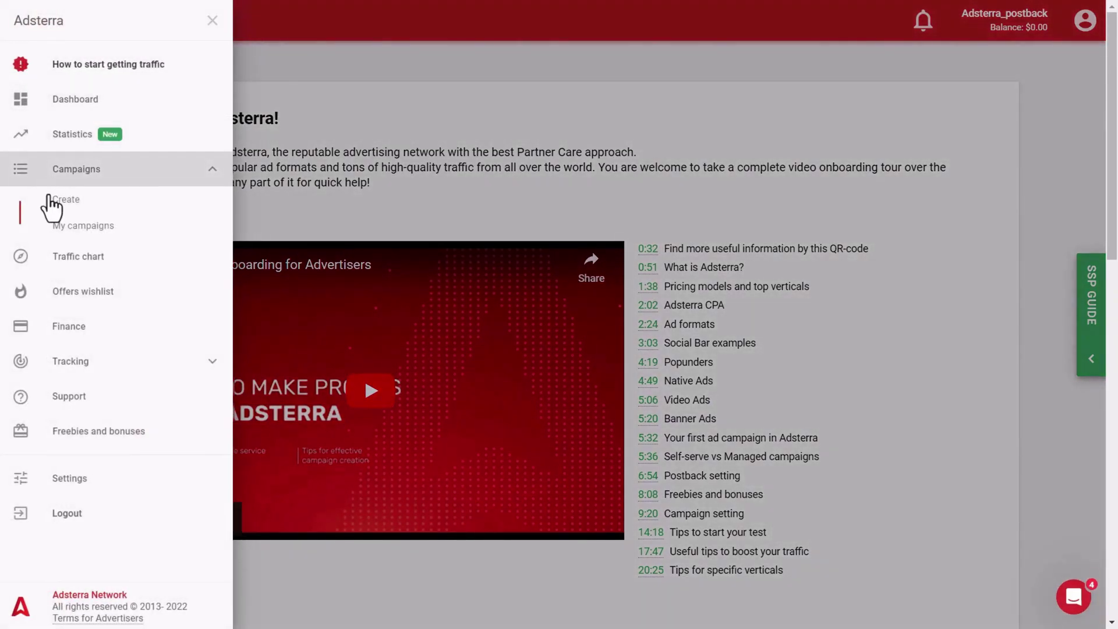
left_click(86, 356)
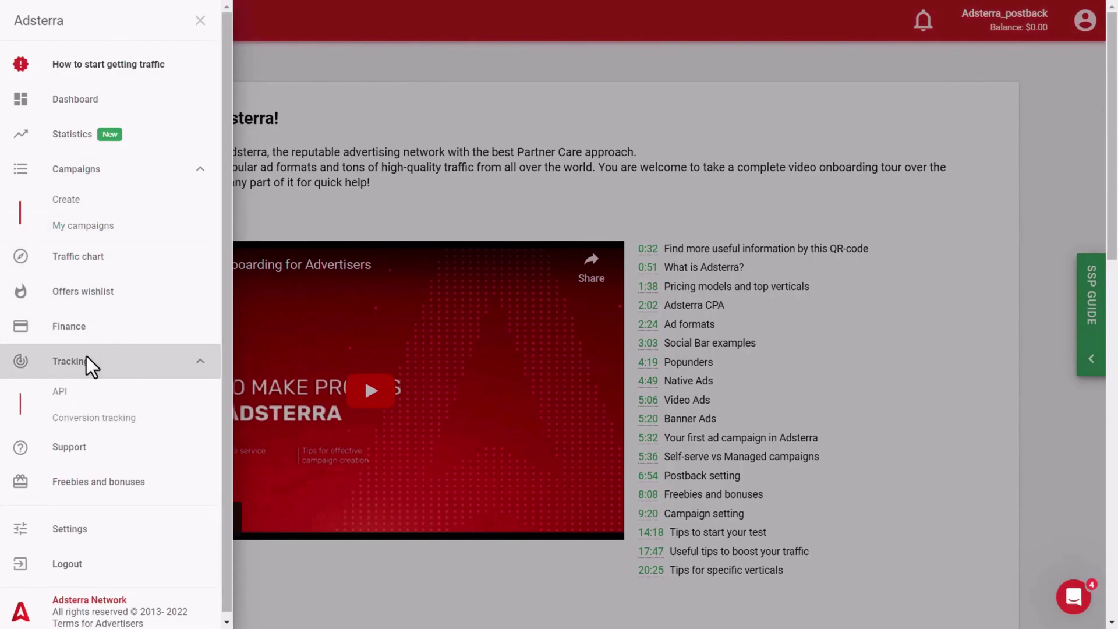
left_click(80, 420)
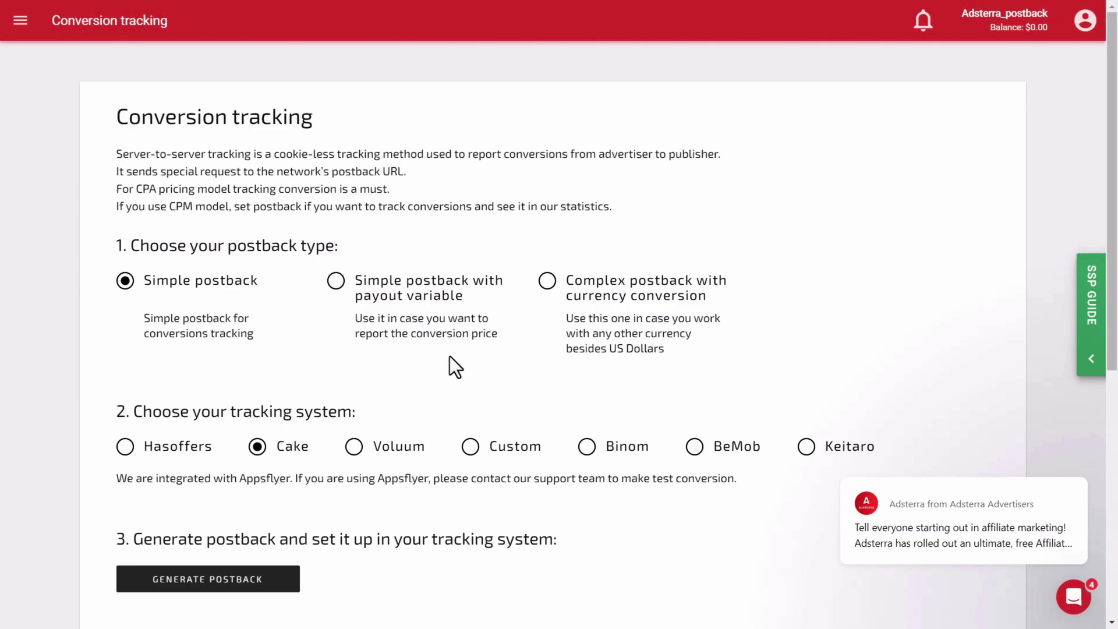
- Select BeMob as the tracking system and generate its simple postback URL
scroll(449, 356, "down", 1)
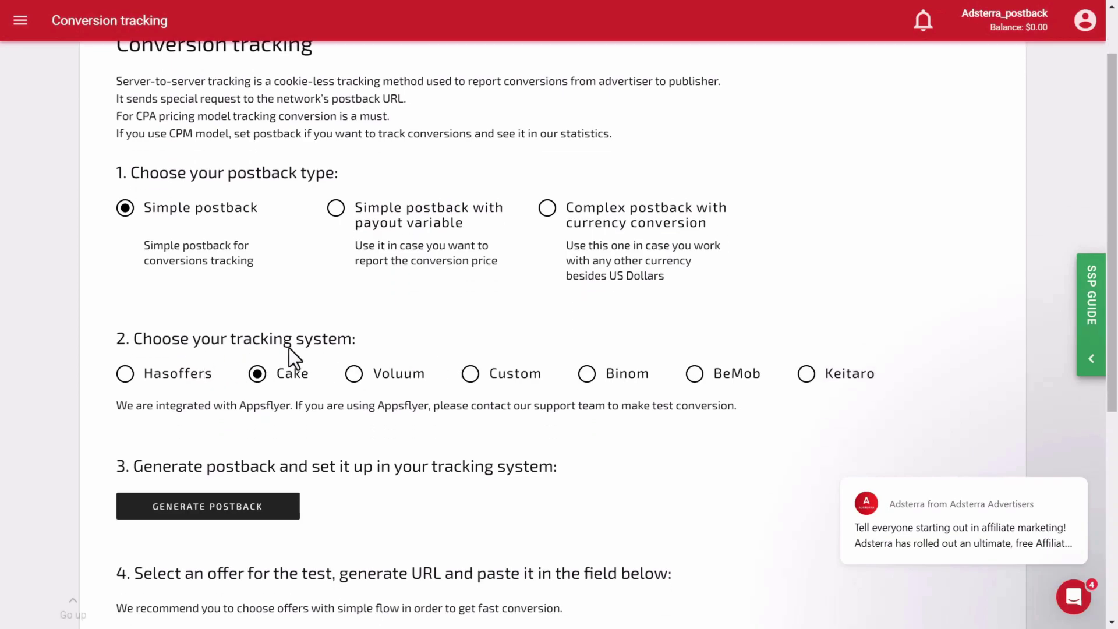
left_click(693, 376)
left_click(226, 510)
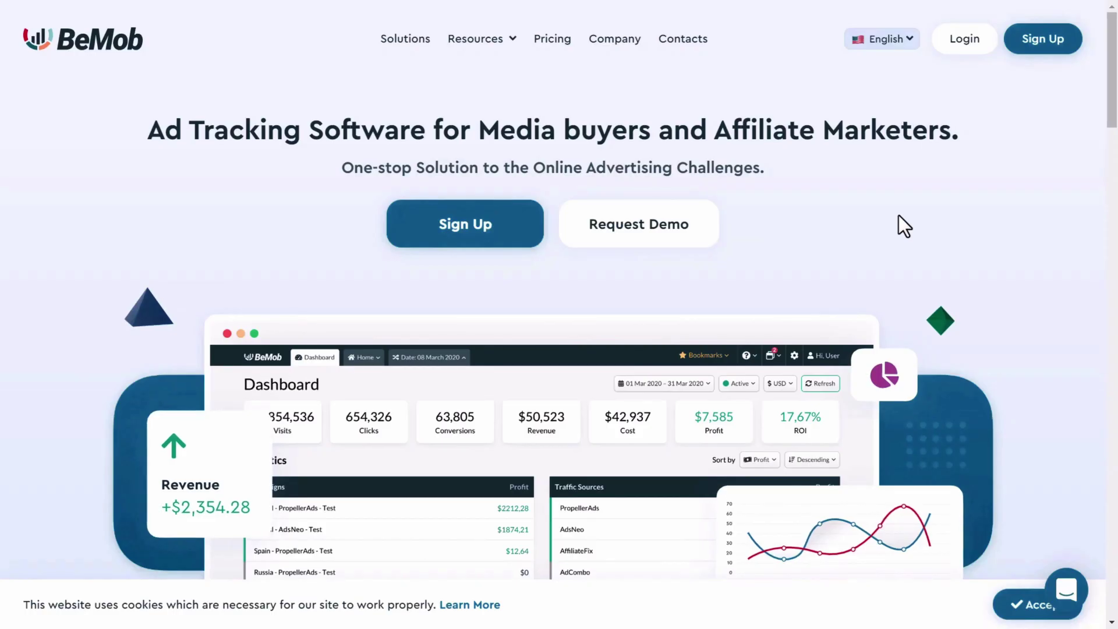
- Open the BeMob dashboard and view the Offers list, which holds only Direct URL
left_click(964, 38)
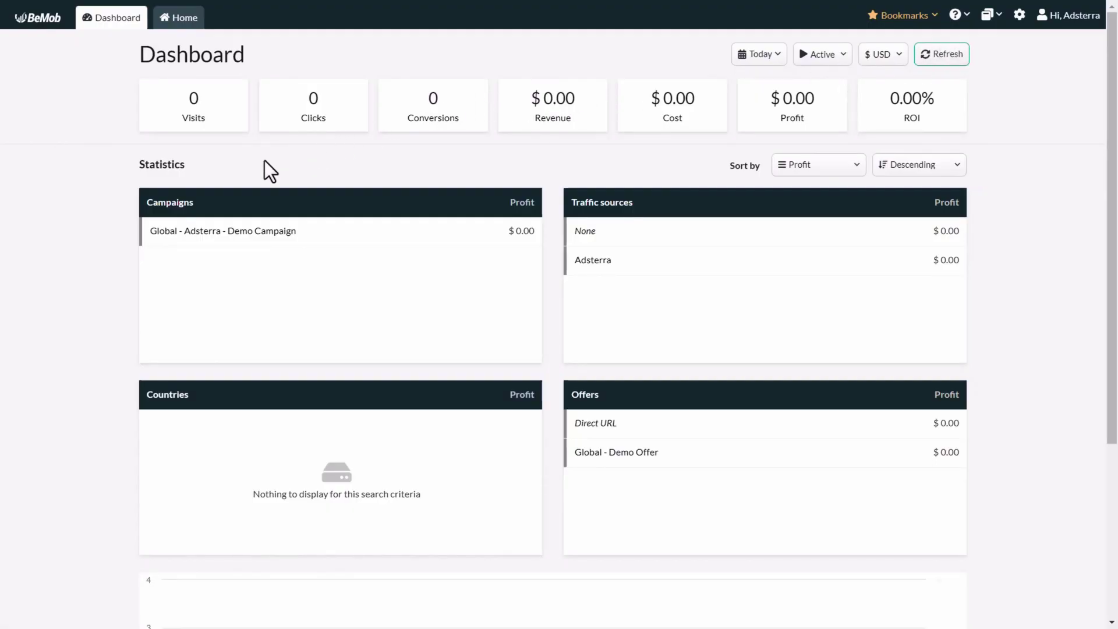
left_click(185, 18)
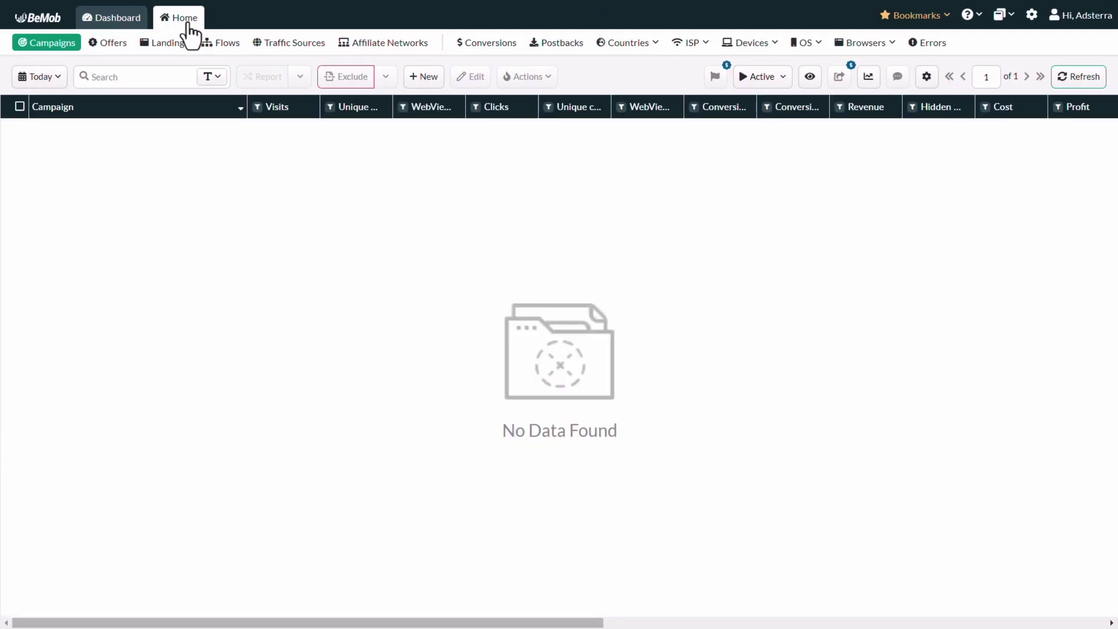
left_click(117, 45)
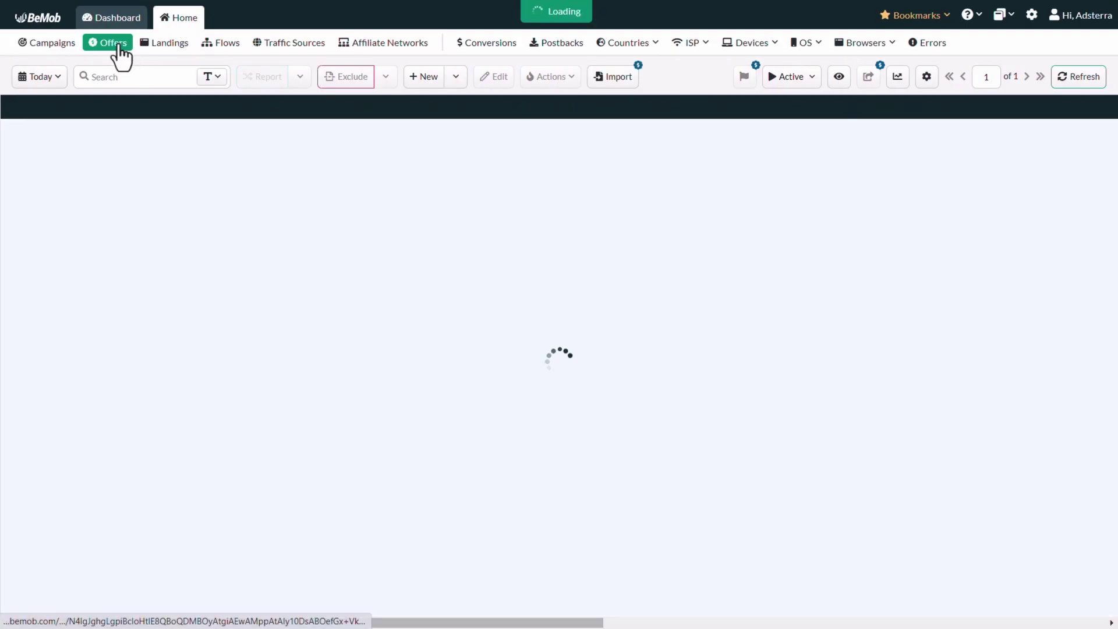
- Start a Master-workspace offer named Demo Offer for Afghanistan, Adsterra network, with the pasted offer URL
left_click(428, 77)
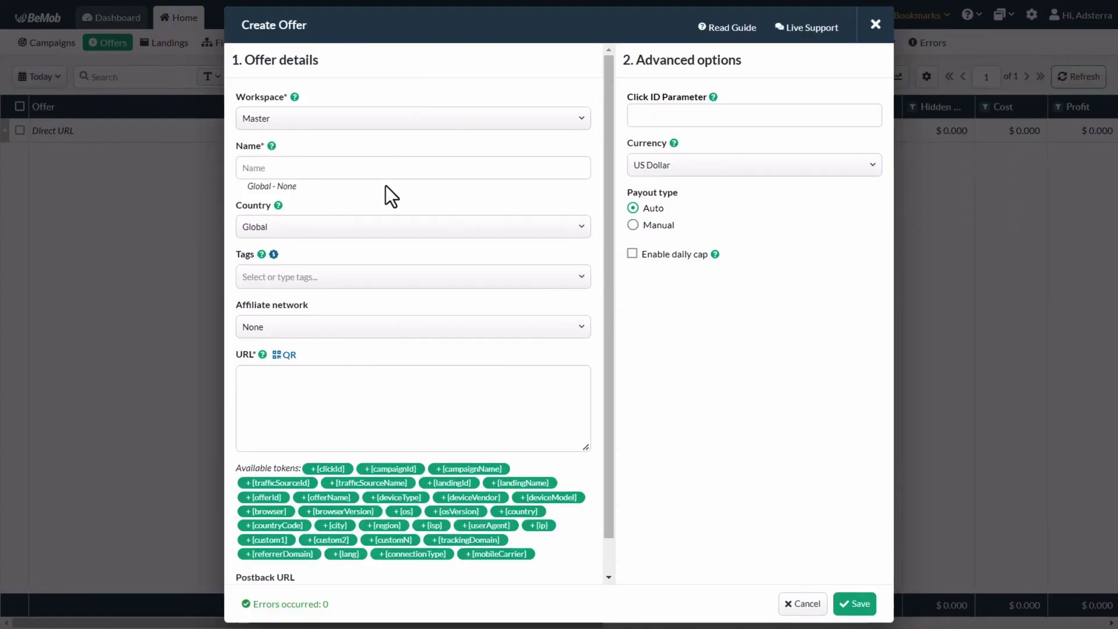
left_click(332, 122)
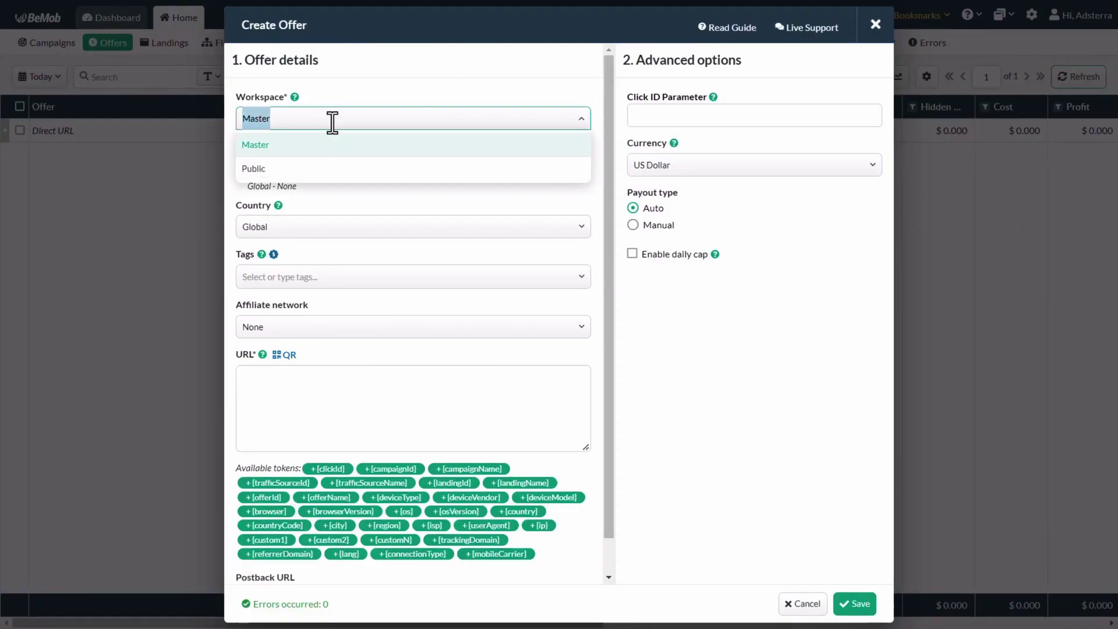
left_click(323, 158)
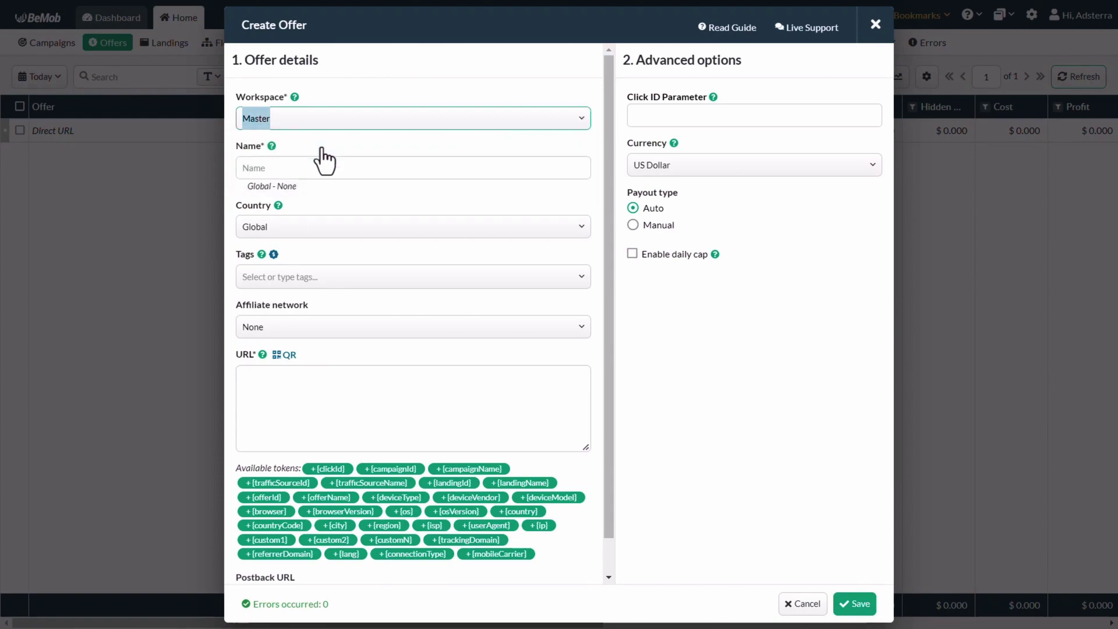
left_click(288, 169)
type("Demo Offer")
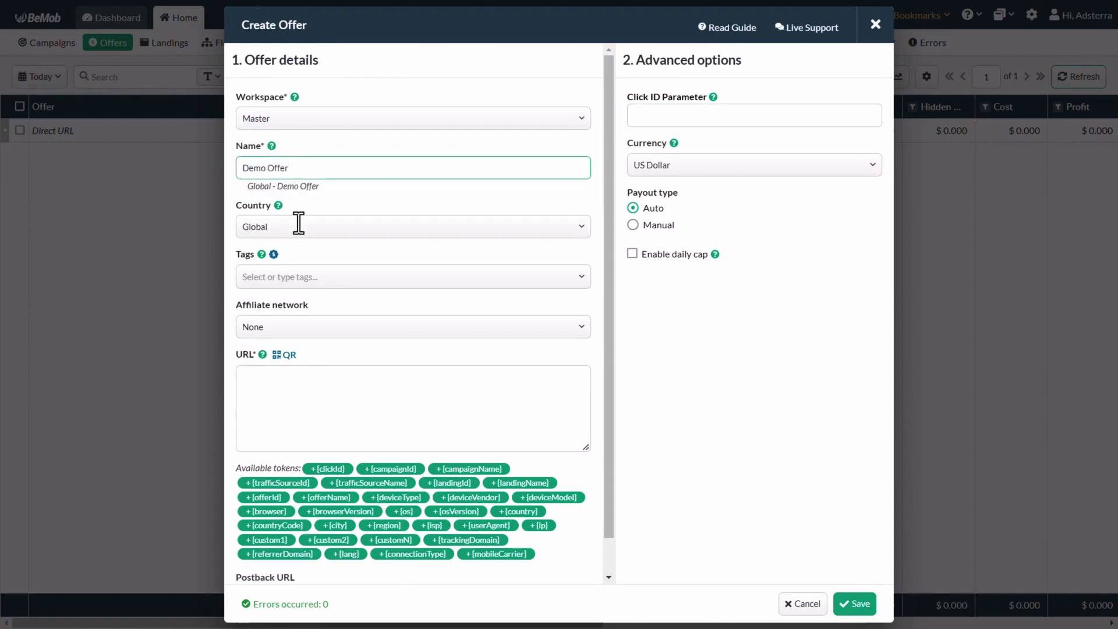
left_click(299, 222)
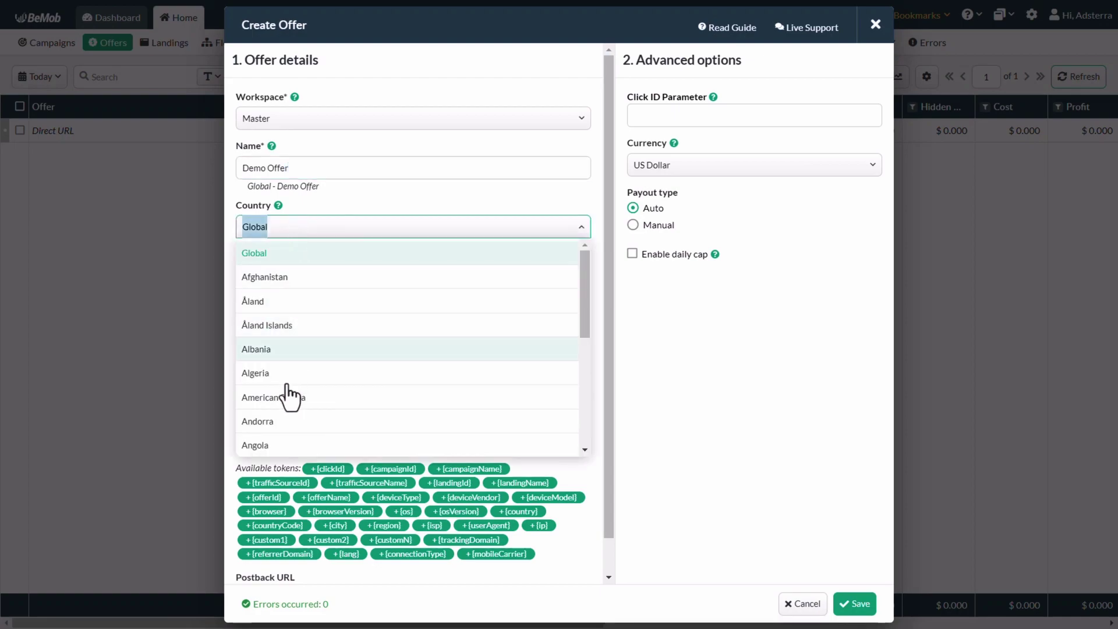
left_click(279, 282)
left_click(292, 327)
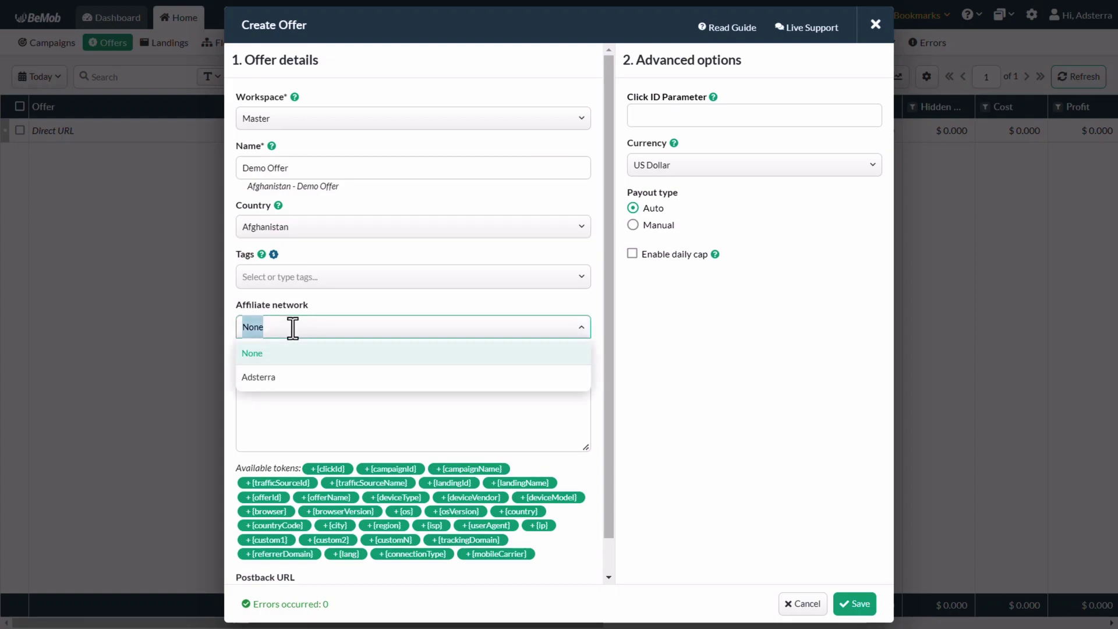
left_click(268, 379)
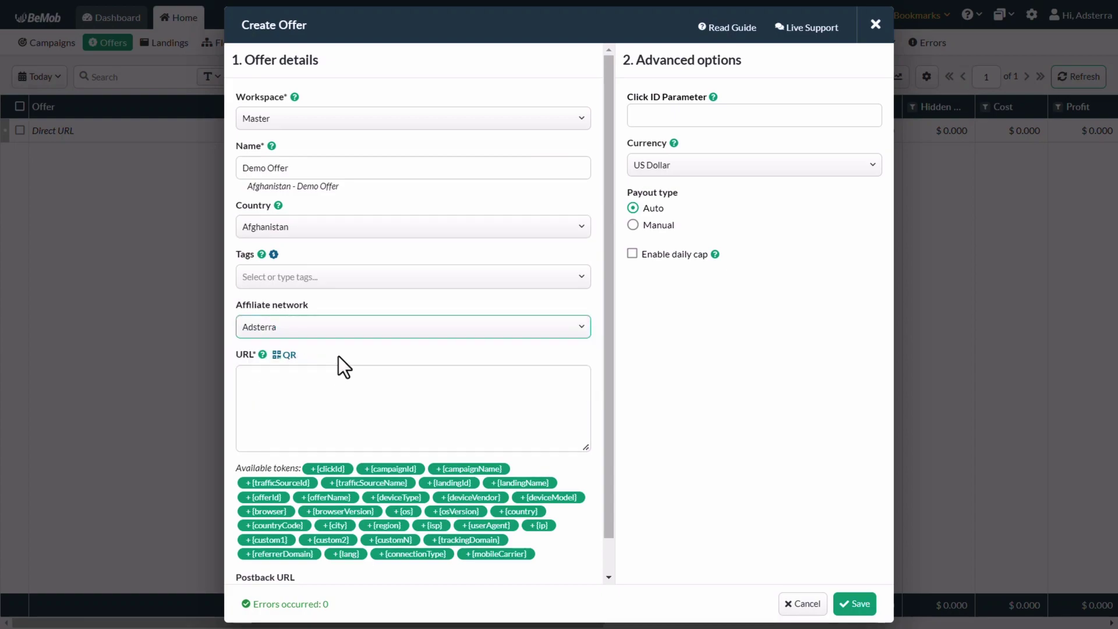
left_click(280, 389)
type("https://troweb.com/fmphi9x6?key=f2882753e05dd0cae7f0c53e13b7abca")
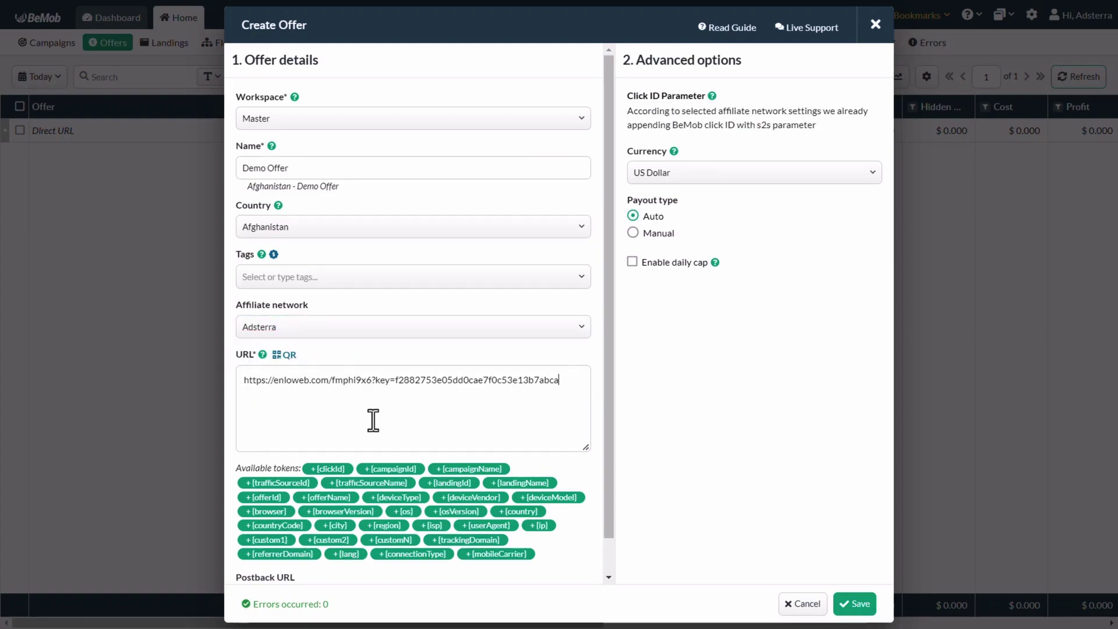
- Give the offer US Dollar currency and a manual payout of 100, then save it
left_click(647, 173)
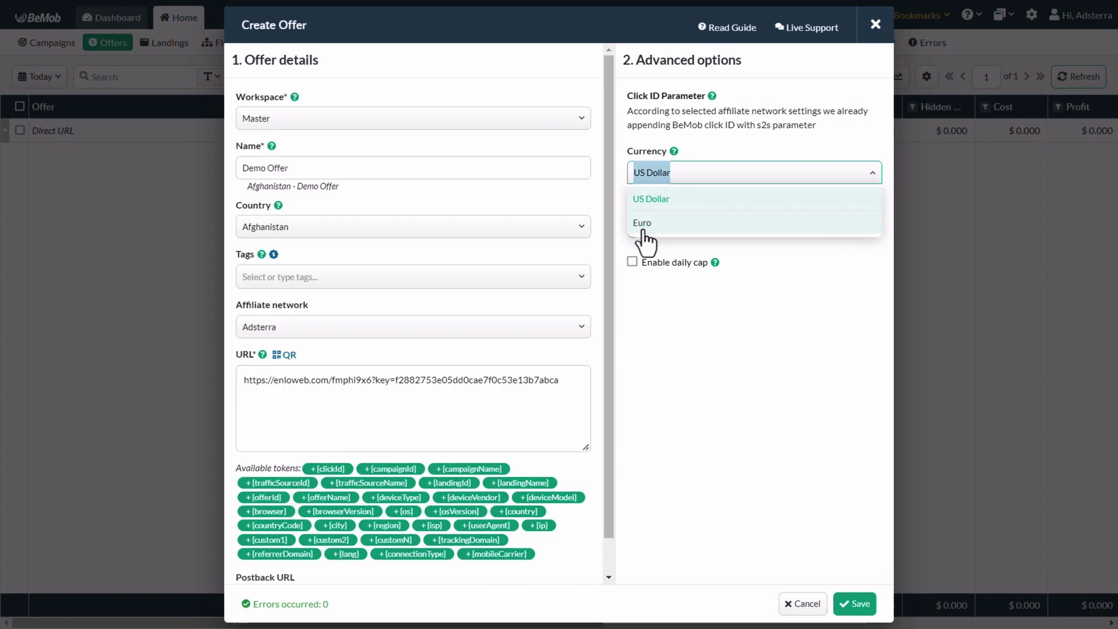
left_click(643, 201)
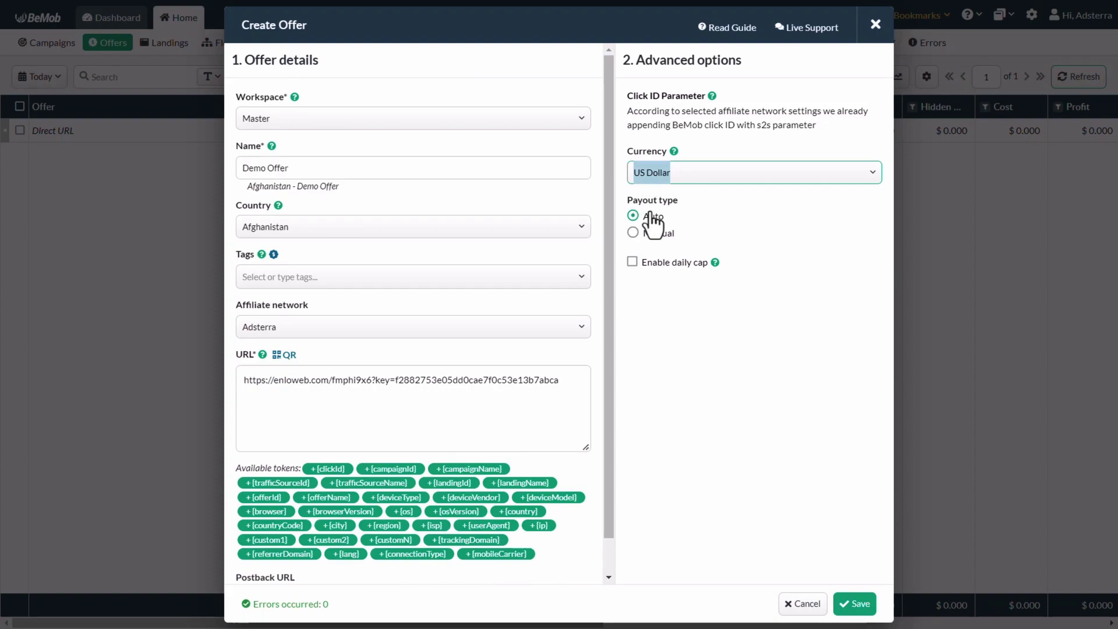
left_click(639, 234)
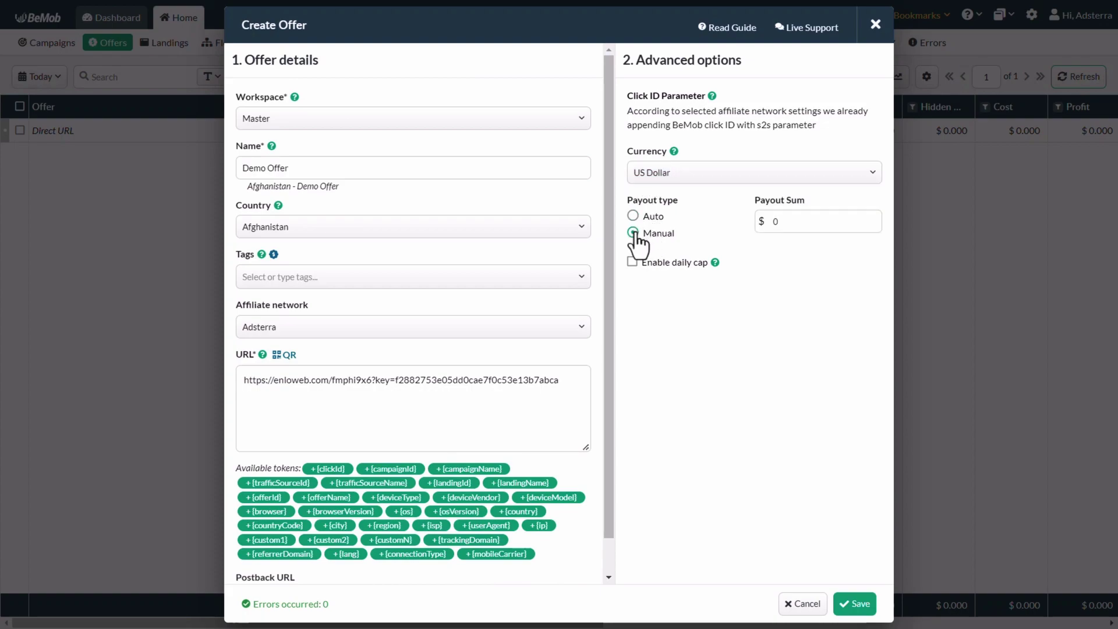
left_click(793, 224)
key("BackSpace")
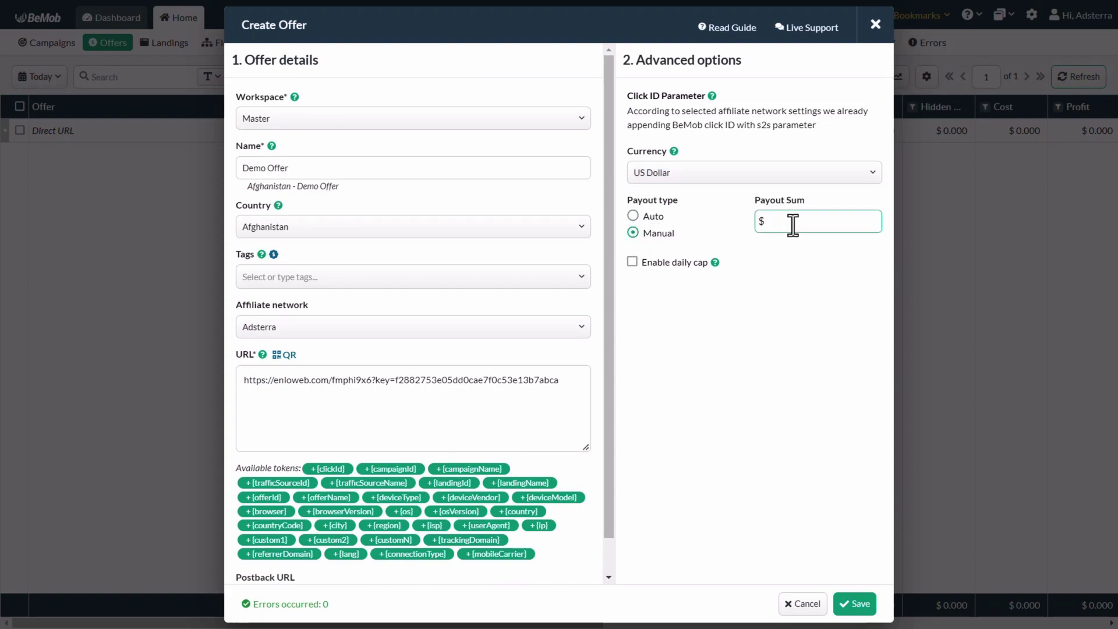
type("100")
left_click(854, 605)
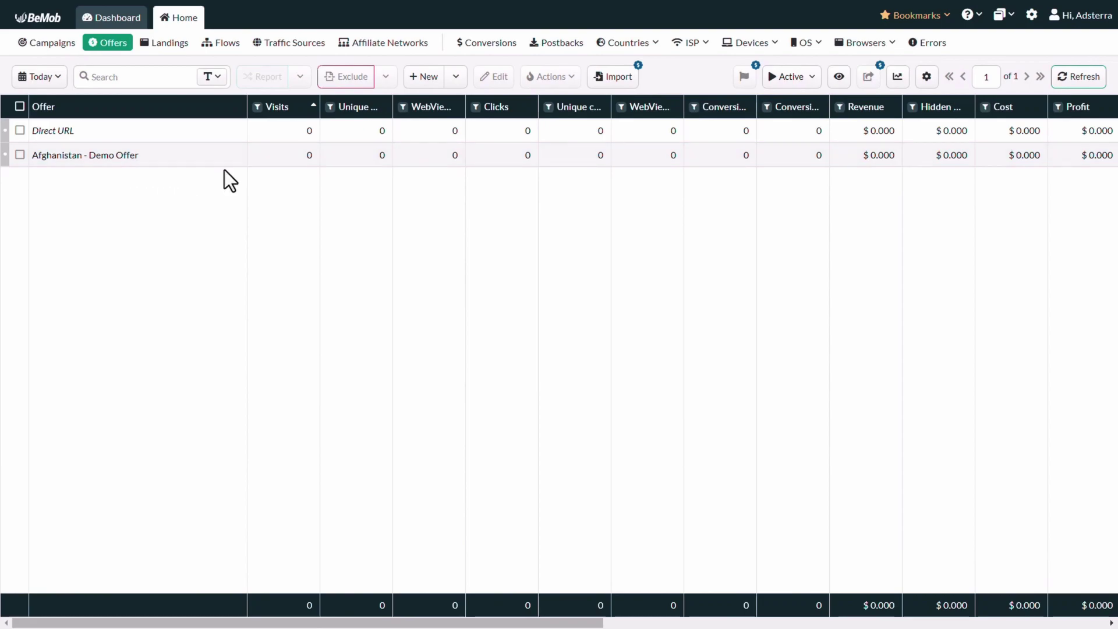
- In Traffic Sources, create a new source from the Adsterra template
left_click(279, 49)
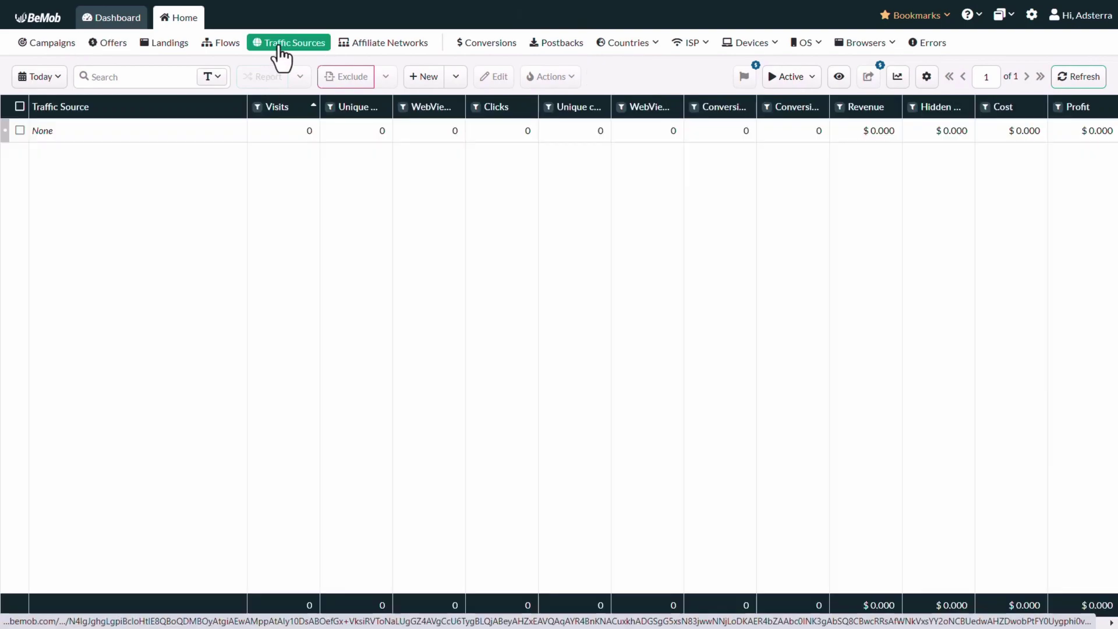
left_click(457, 82)
left_click(411, 108)
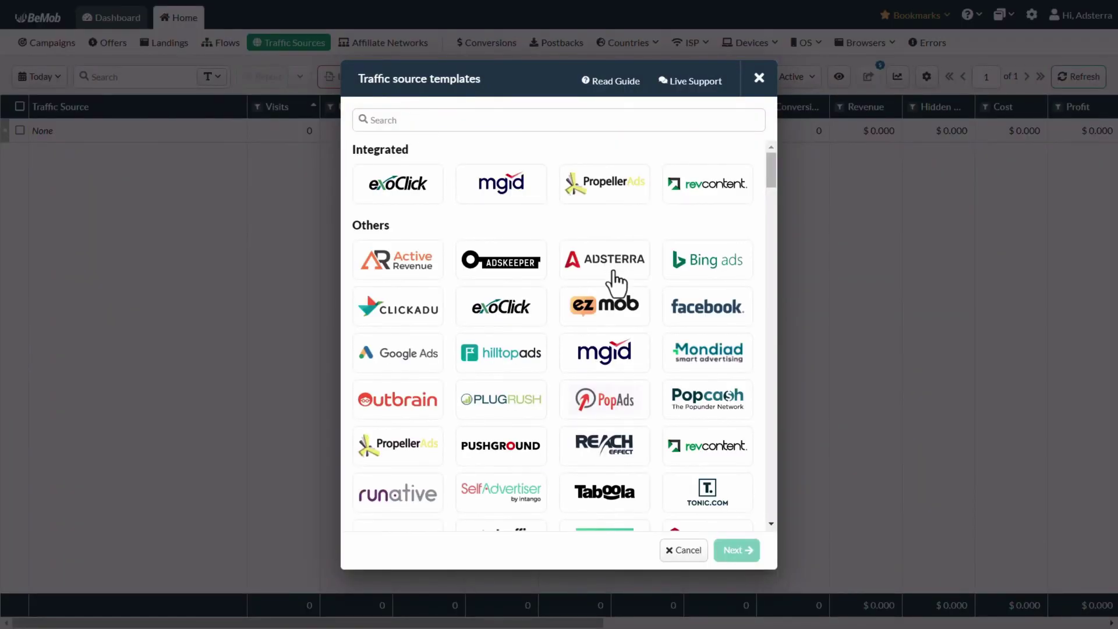
left_click(616, 283)
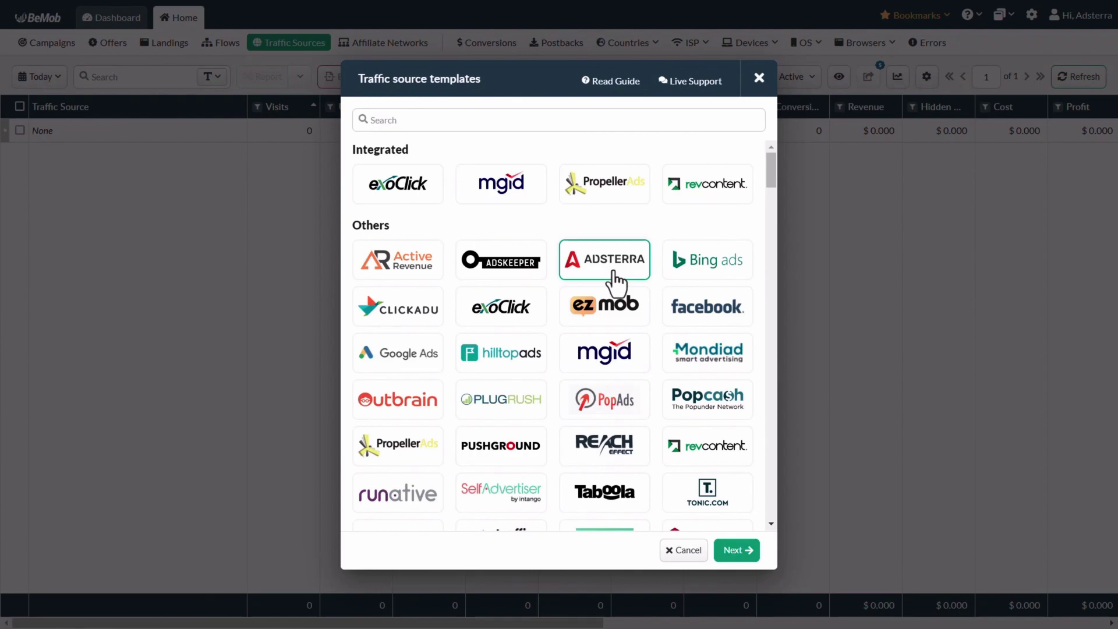
left_click(735, 551)
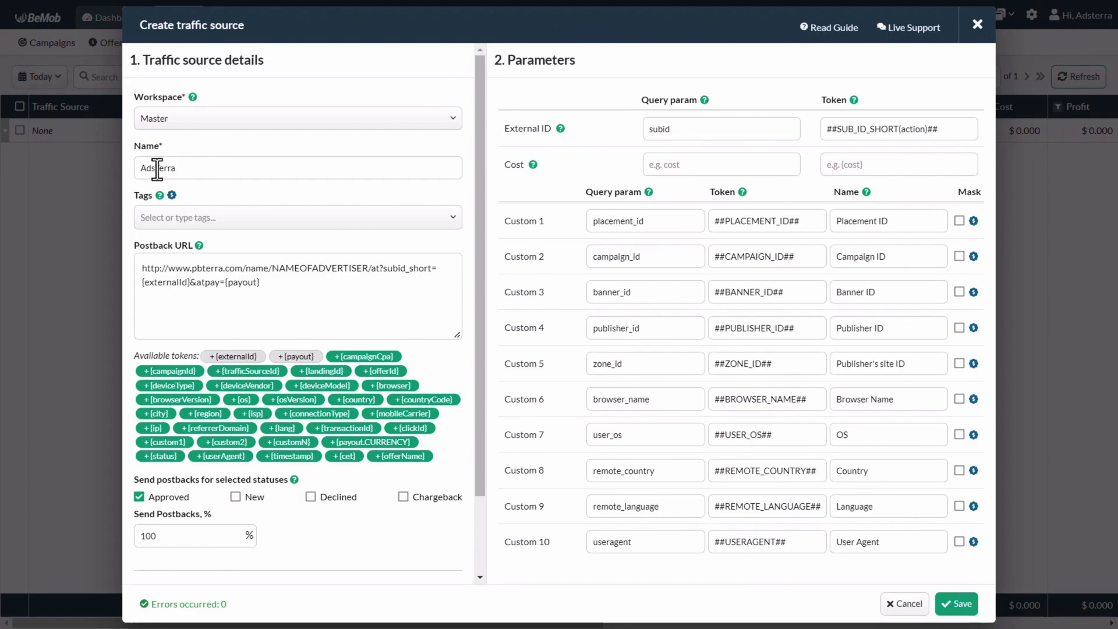
- Rename the source to Adsterra Traffic, replace its postback URL with Adsterra's, and save
left_click_drag(177, 168, 141, 174)
type("Adsterra Traffic")
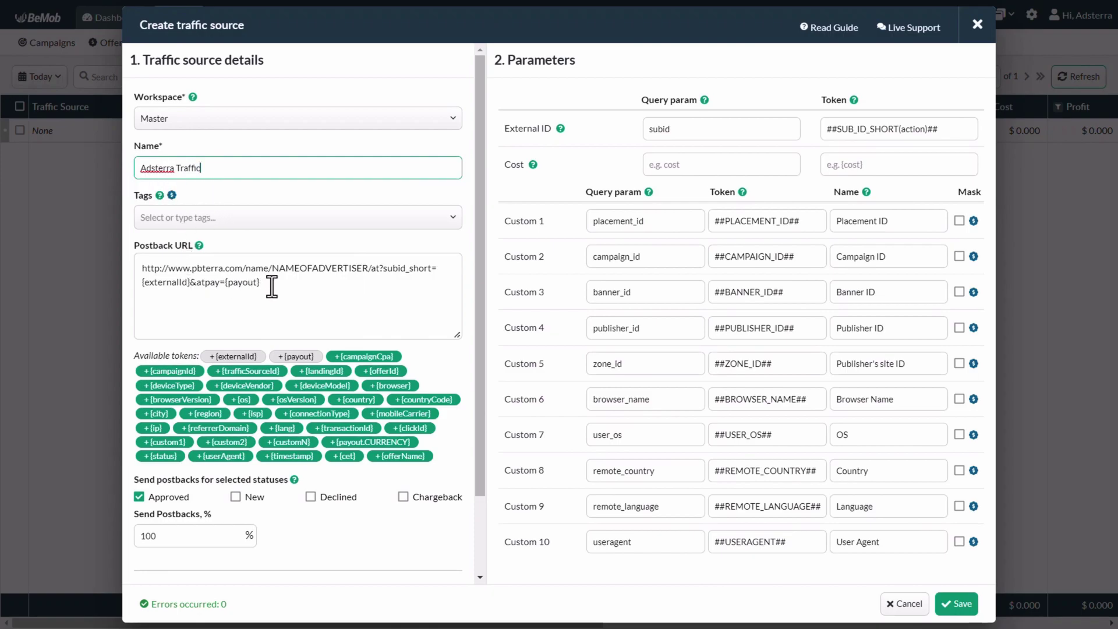
left_click_drag(267, 283, 136, 275)
key("BackSpace")
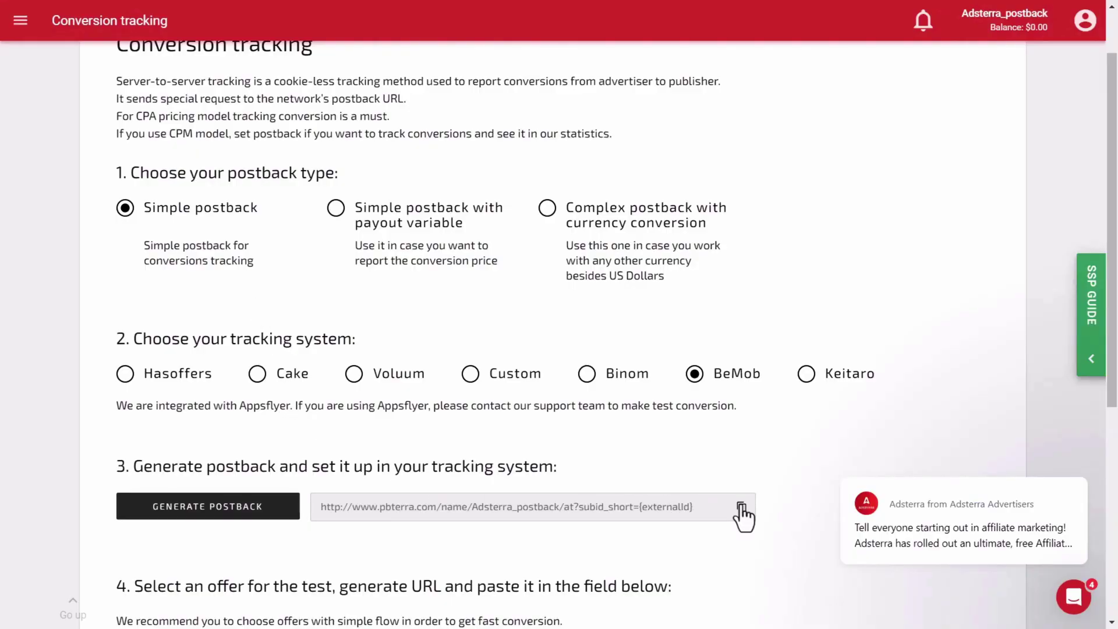
left_click(742, 510)
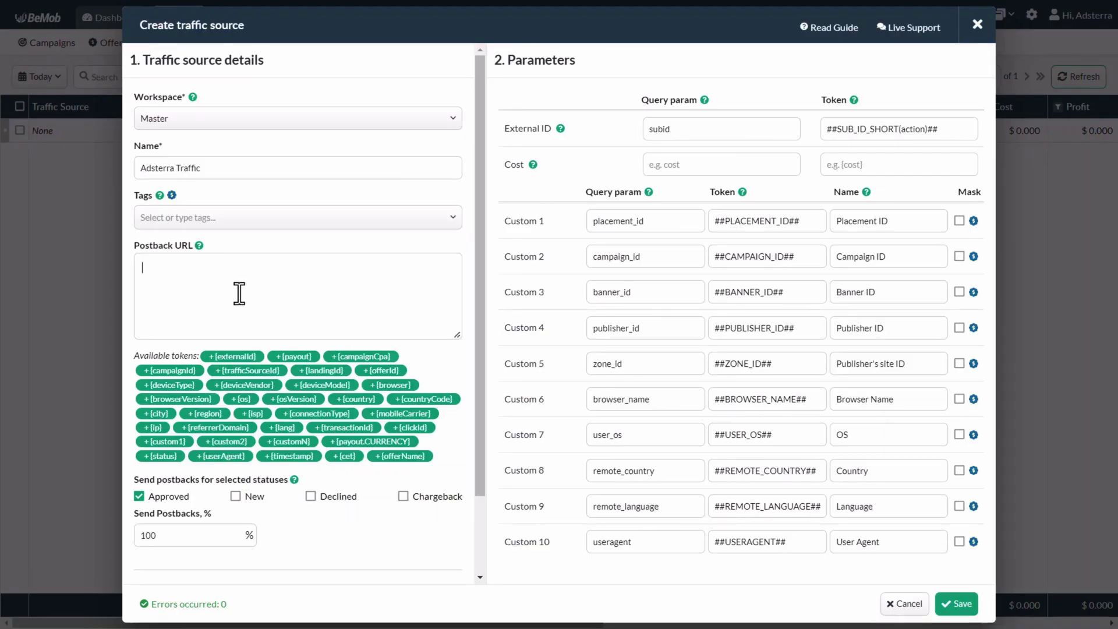
key("ctrl+v")
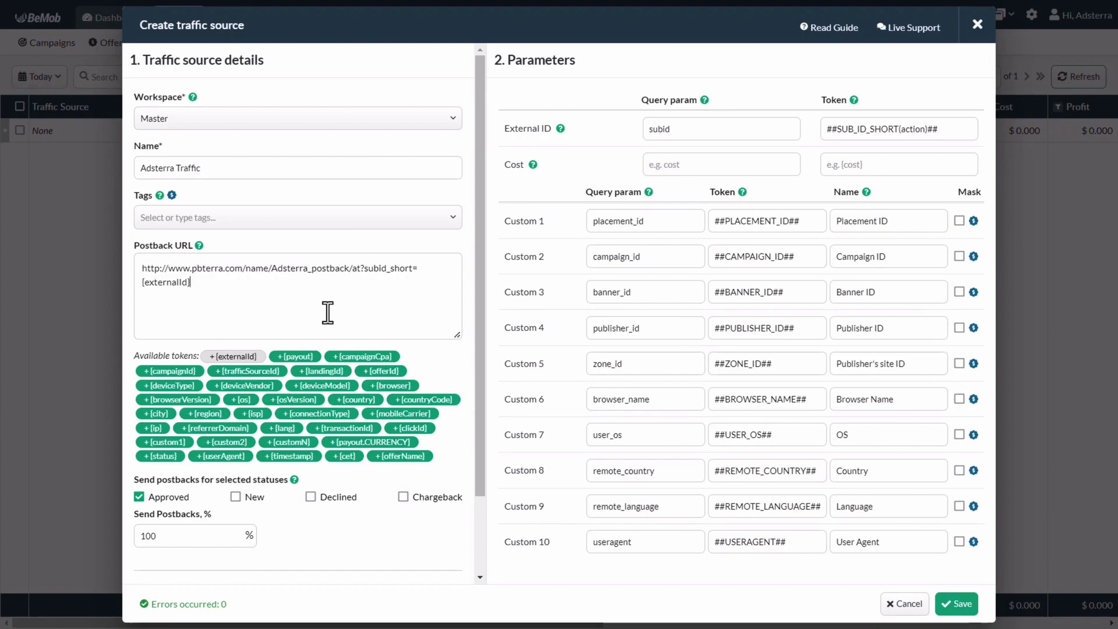
scroll(328, 312, "down", 3)
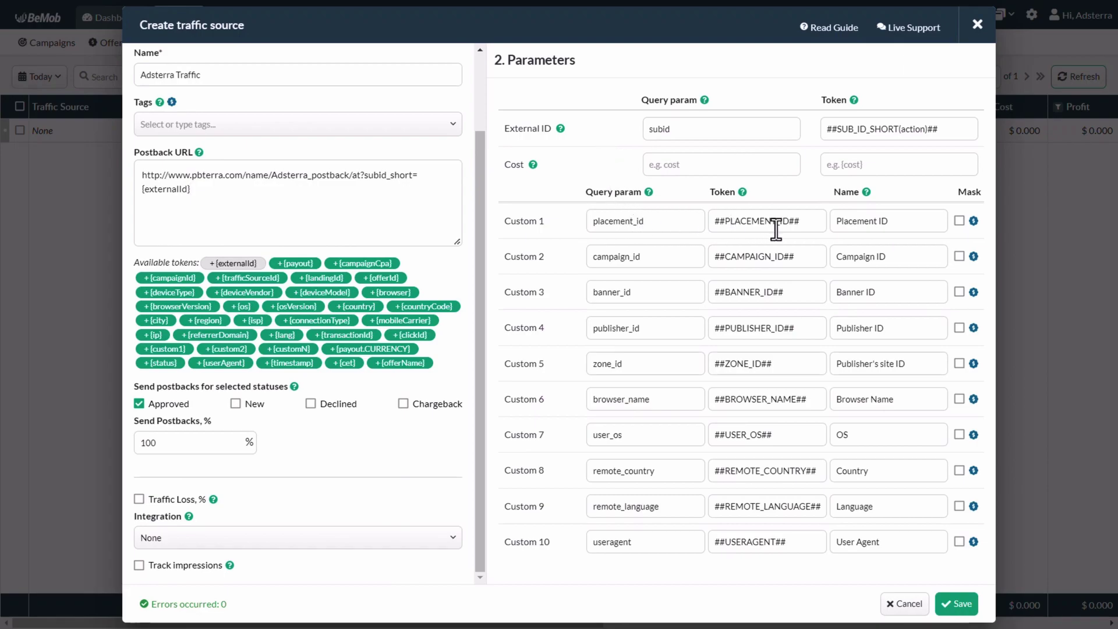
left_click(956, 603)
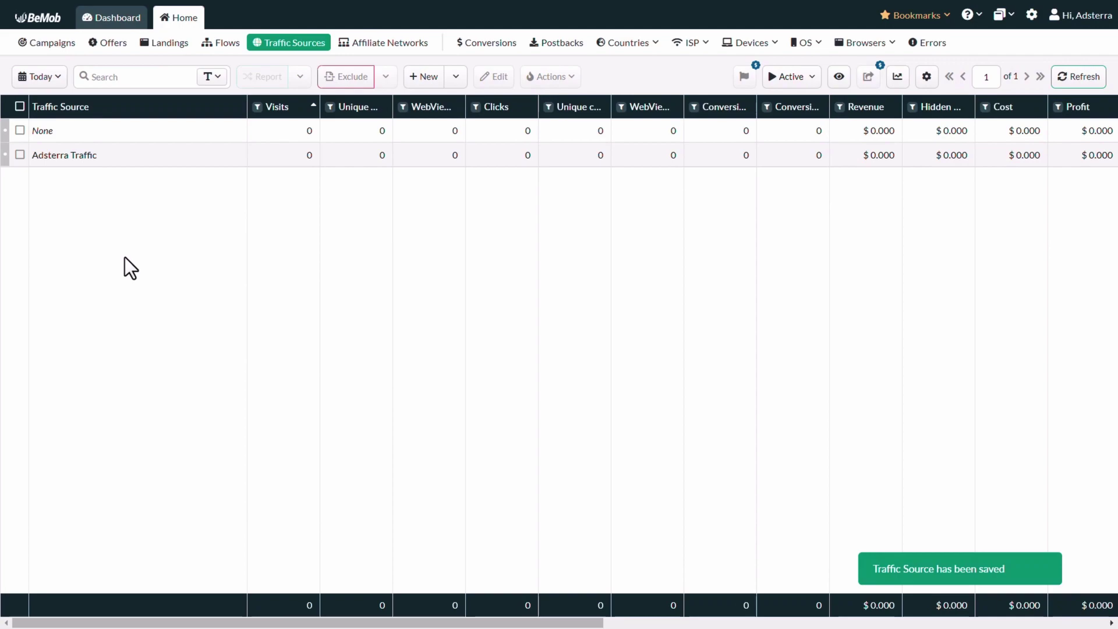
- Start a new campaign named Demo Campaign using Adsterra Traffic as source, targeting Afghanistan
left_click(38, 45)
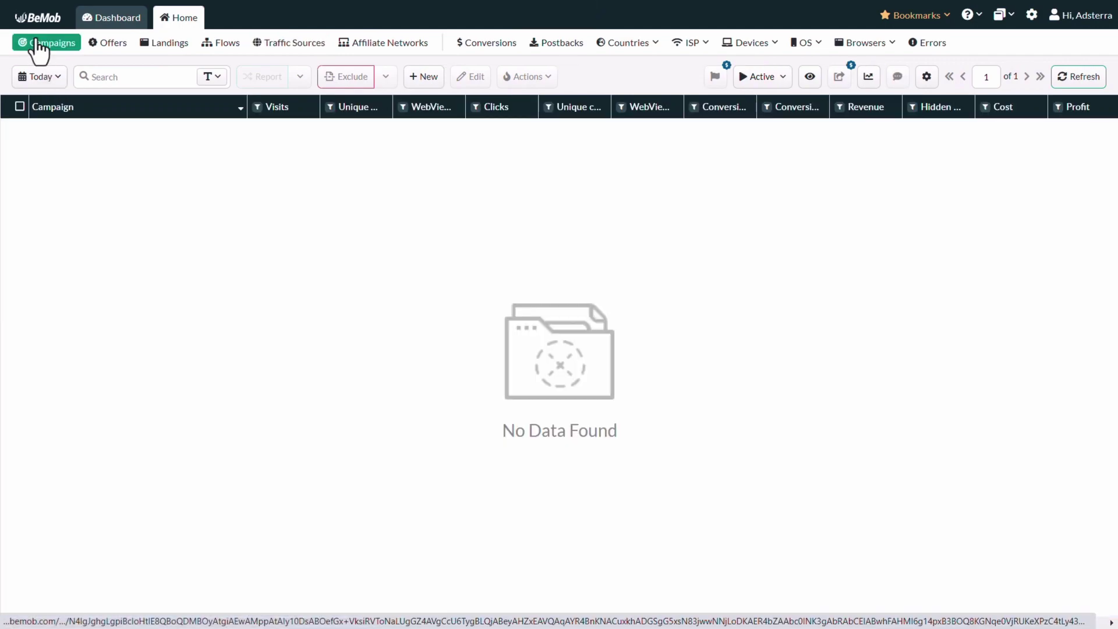
left_click(422, 81)
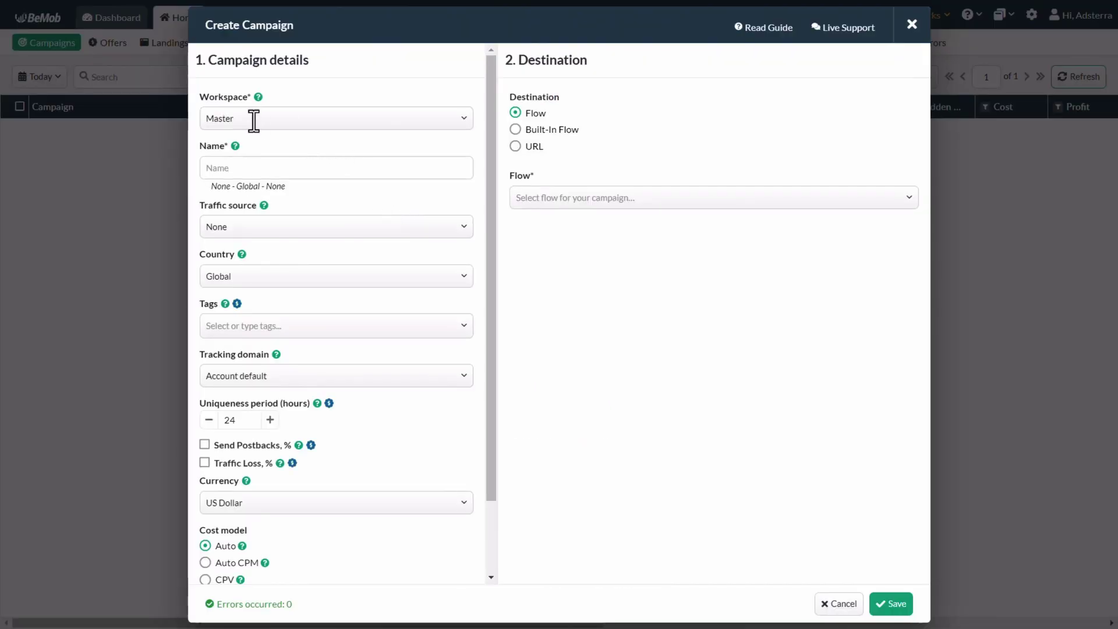
left_click(250, 169)
type("Demo Campaign")
left_click(236, 226)
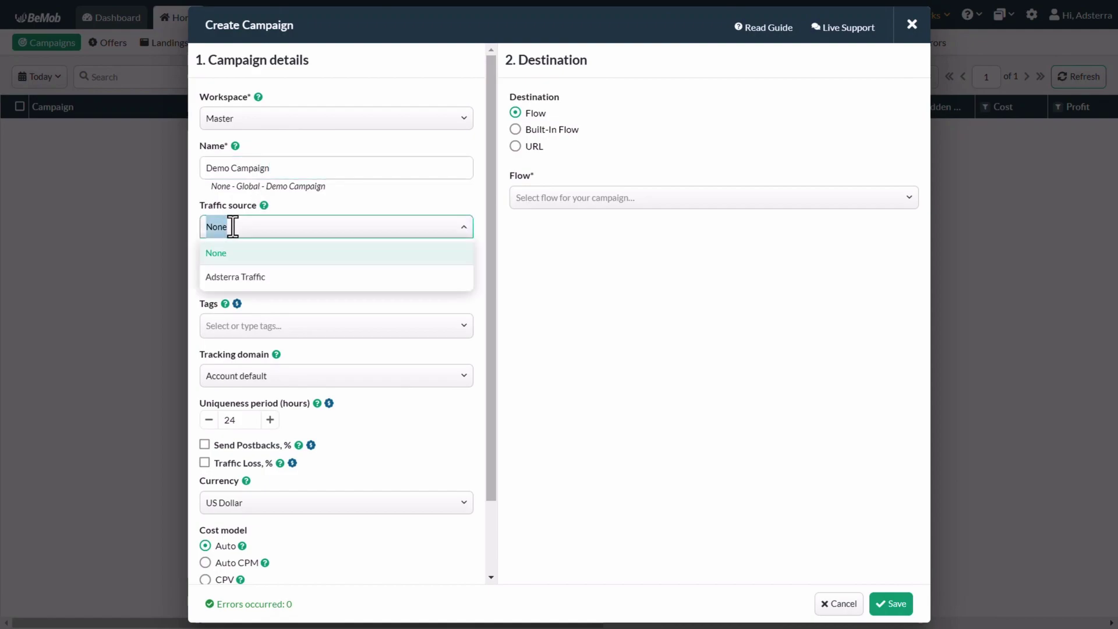
left_click(234, 280)
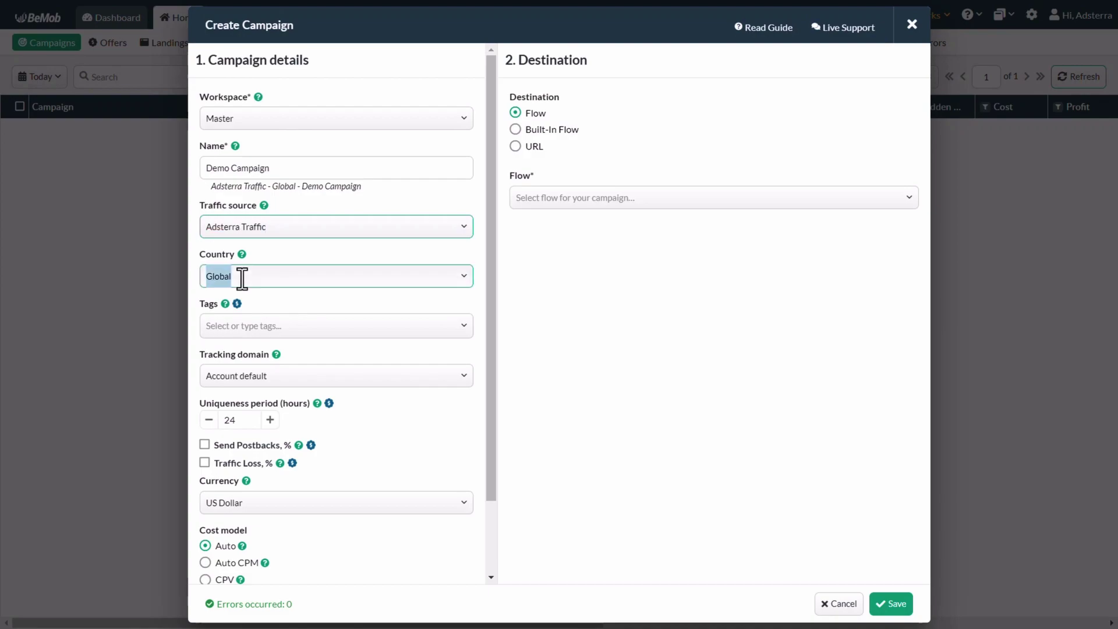
left_click(241, 278)
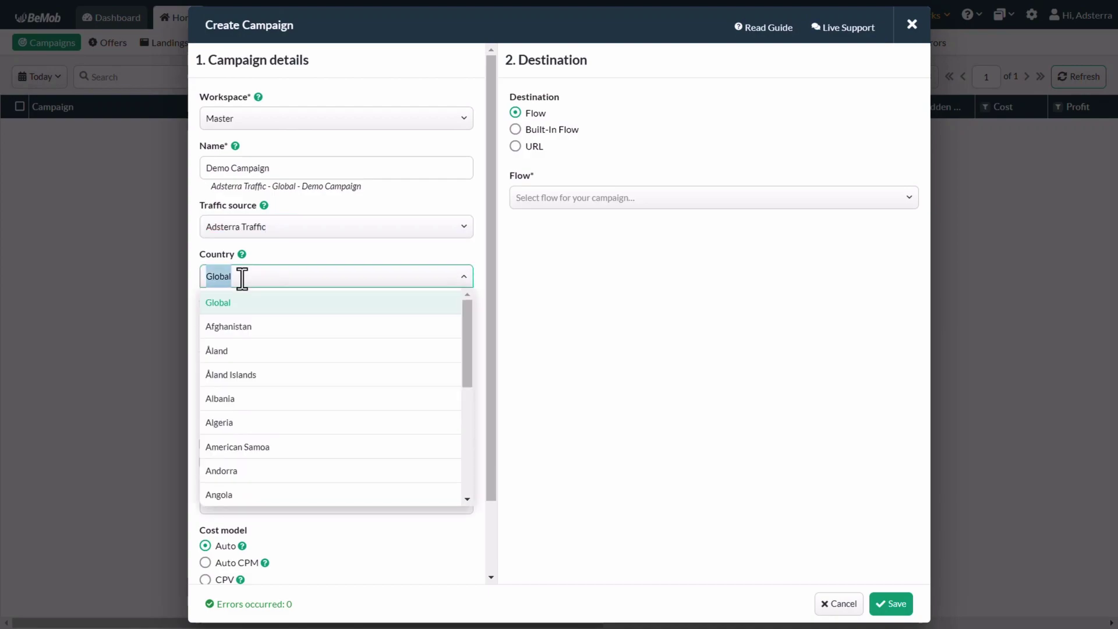
left_click(247, 329)
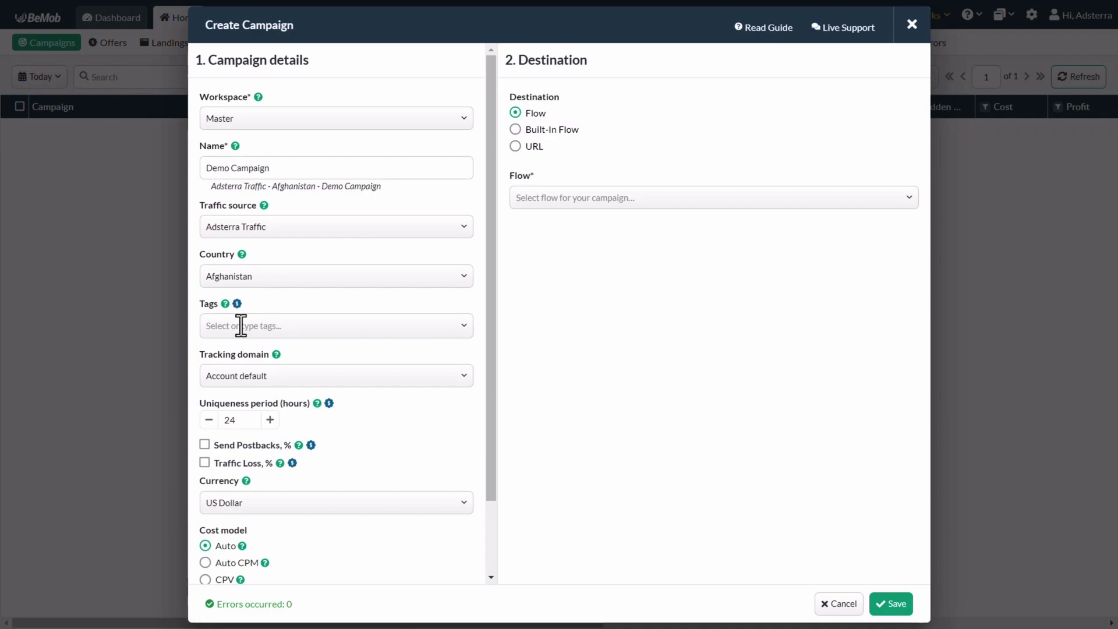
left_click(236, 375)
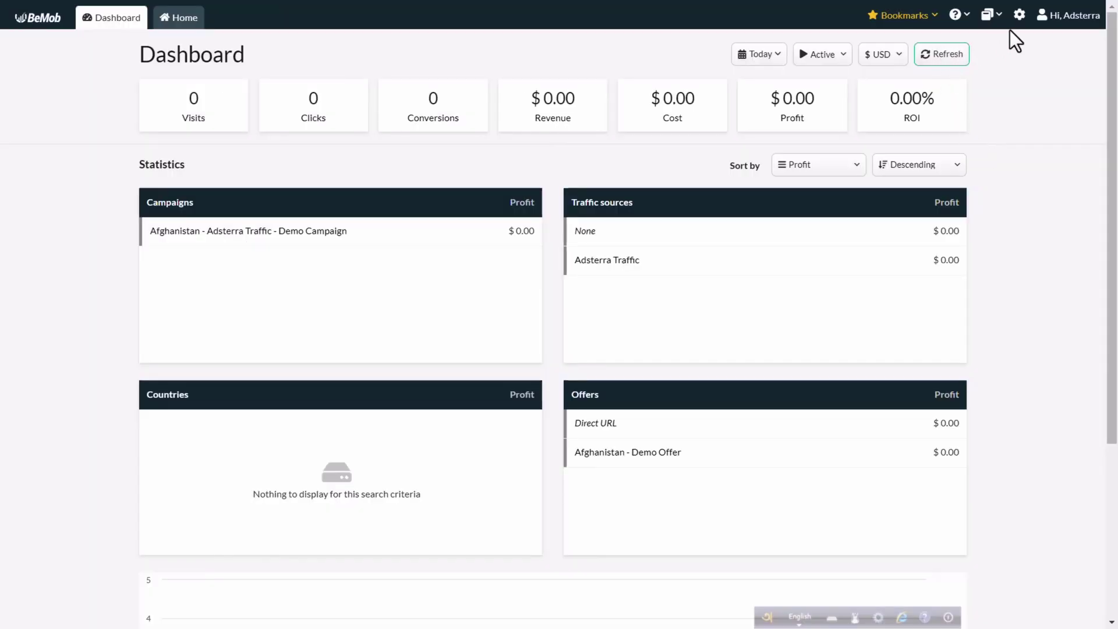
- Open Settings and switch to the Domains page to check tracking domains
left_click(1018, 15)
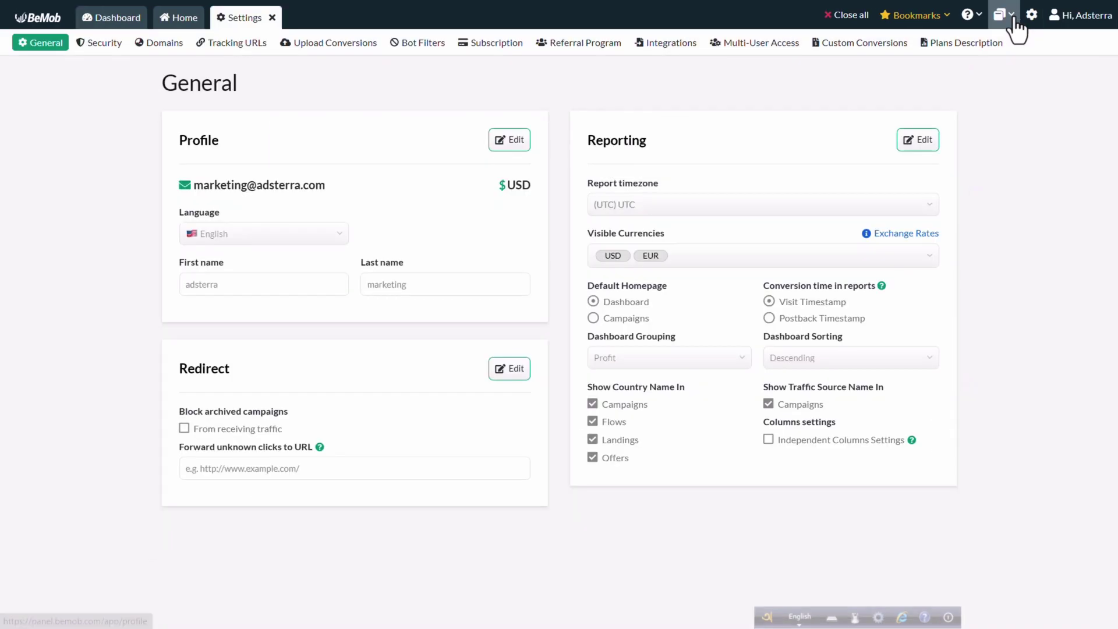
left_click(164, 46)
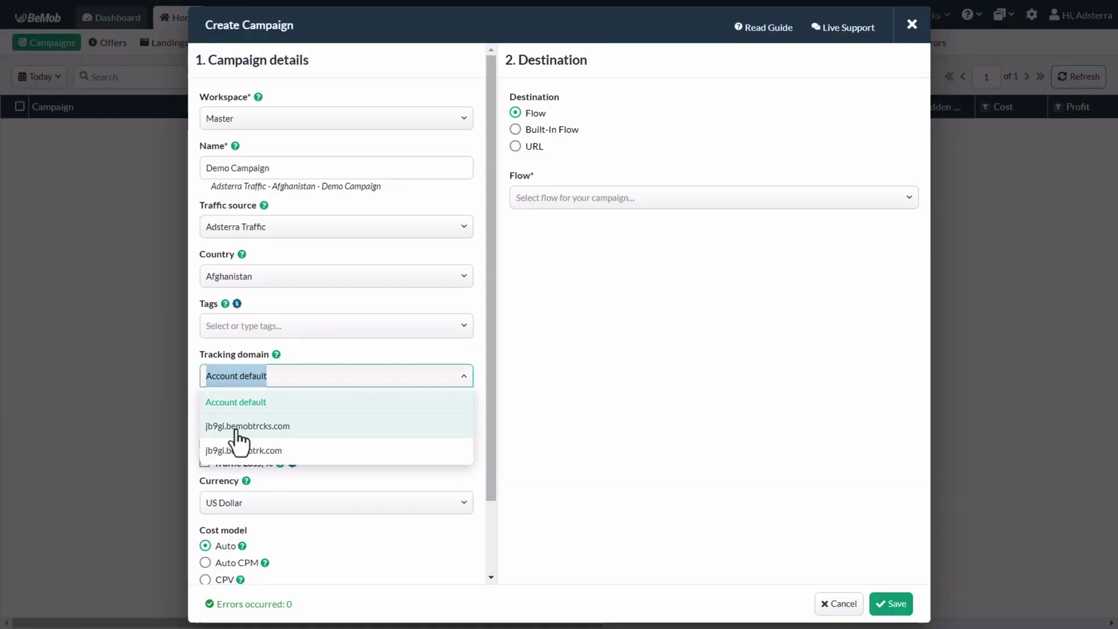
- Use the custom bemobtrcks.com tracking domain, US Dollar currency, and CPA cost model at $1
left_click(240, 428)
scroll(330, 445, "down", 2)
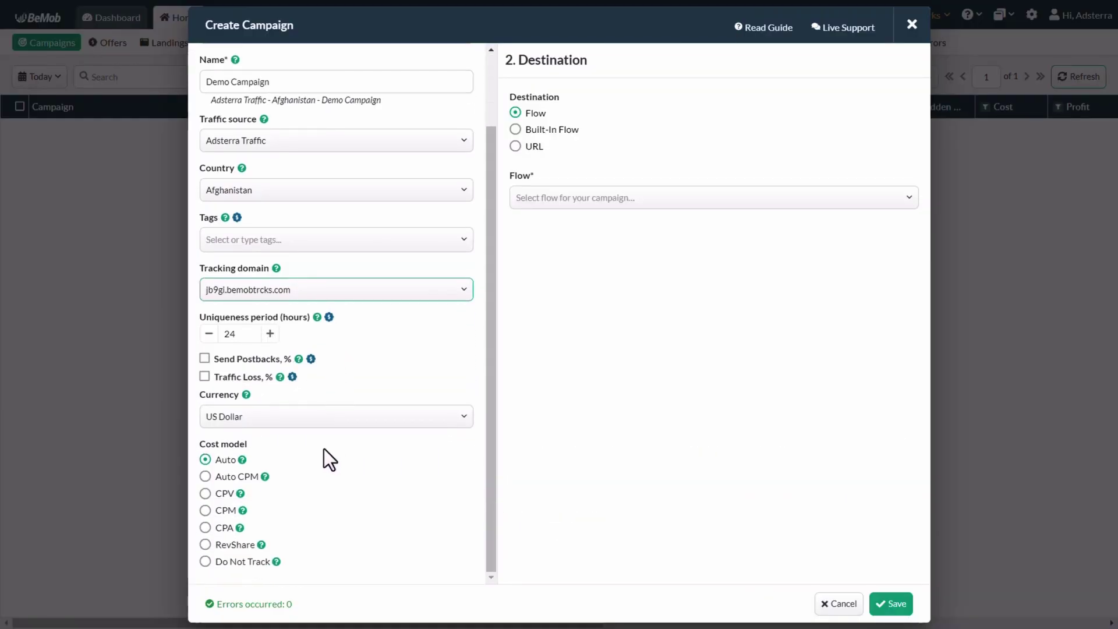
left_click(289, 416)
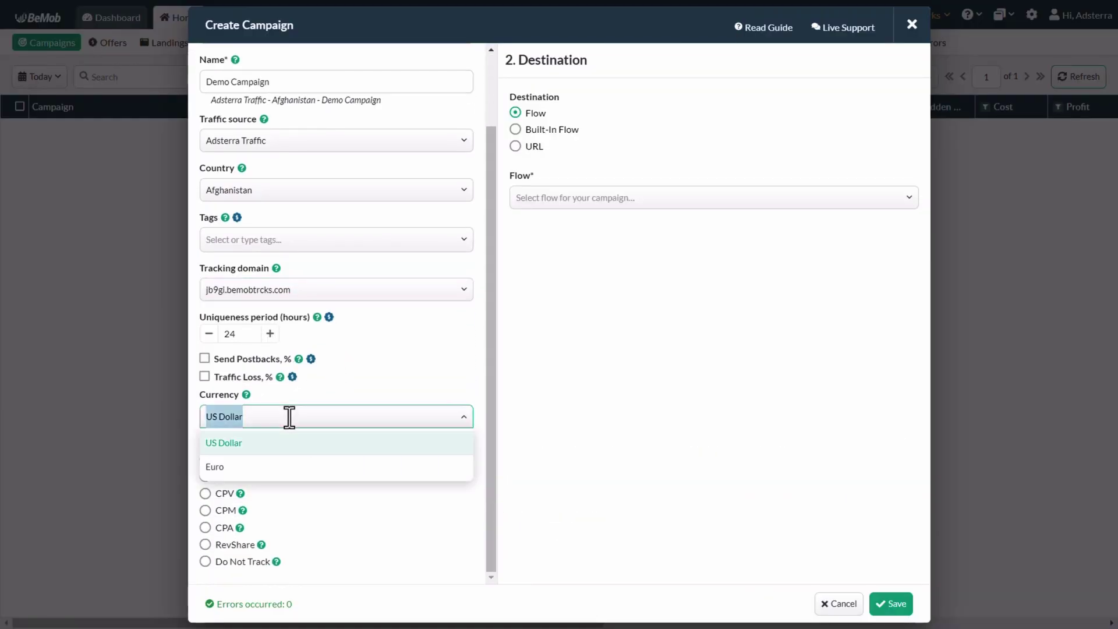
left_click(253, 448)
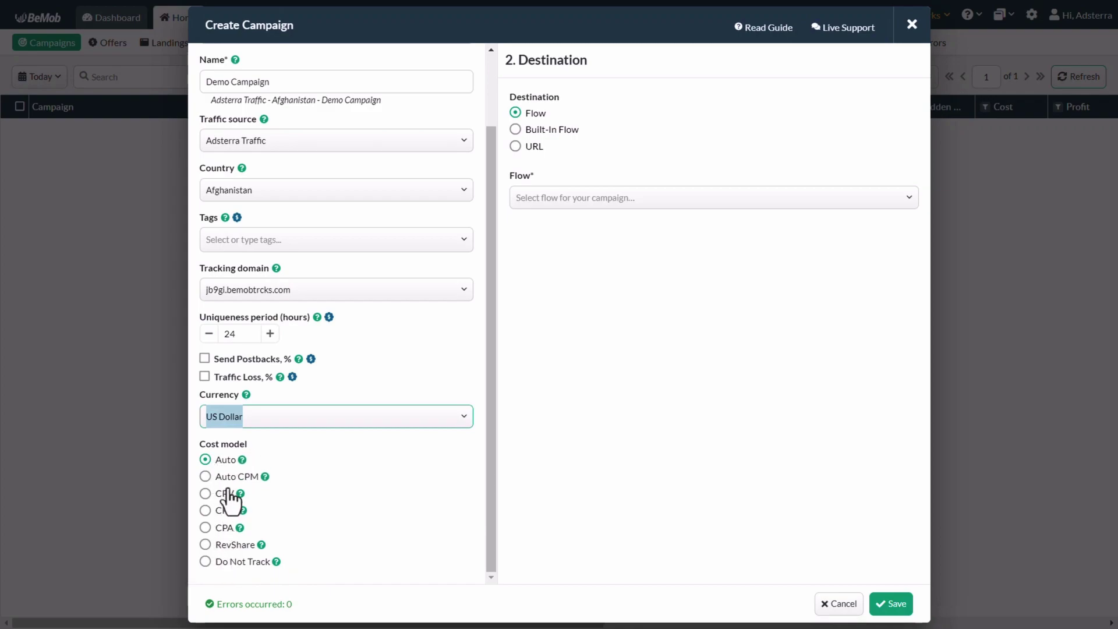
left_click(224, 529)
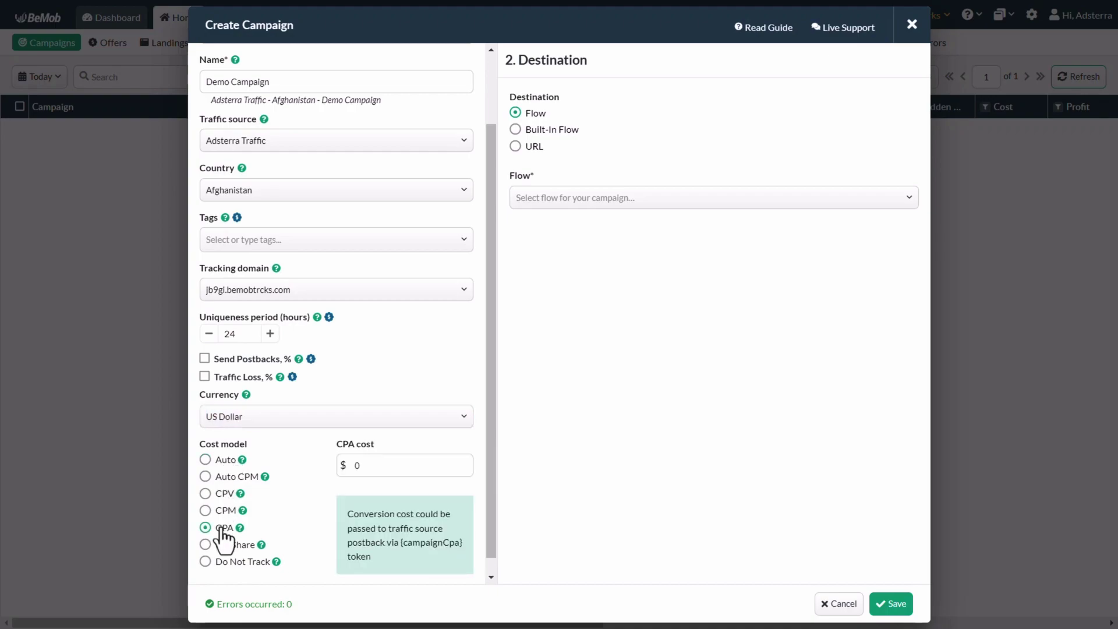
left_click(368, 466)
key("BackSpace")
type("1")
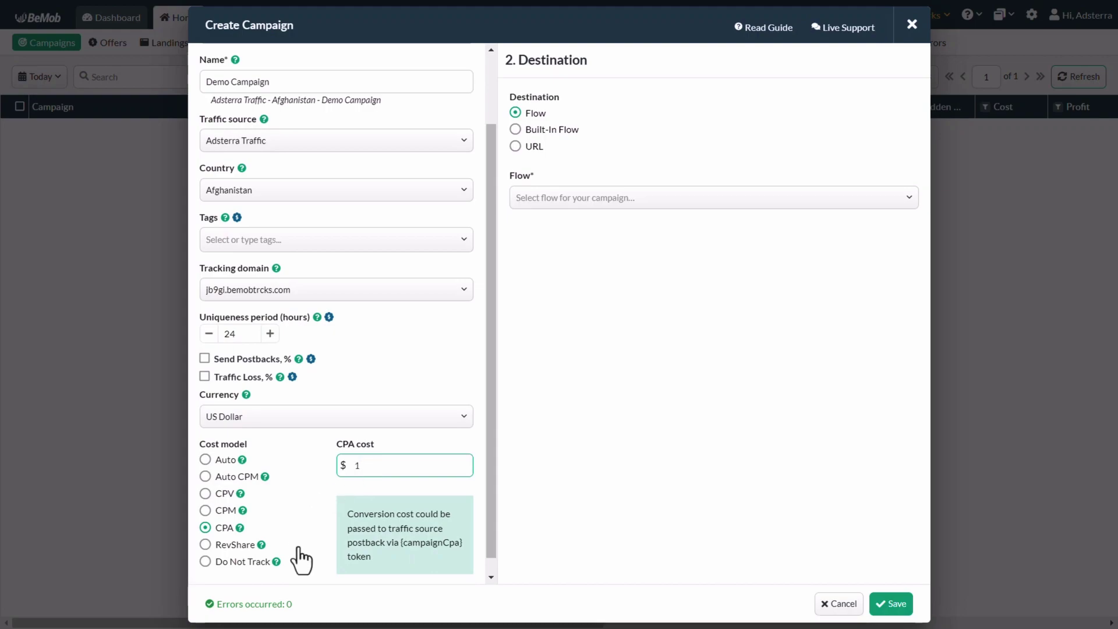
- Set a Built-In Flow with Random Rotation, landings off, linking directly to Afghanistan - Demo Offer
left_click(529, 131)
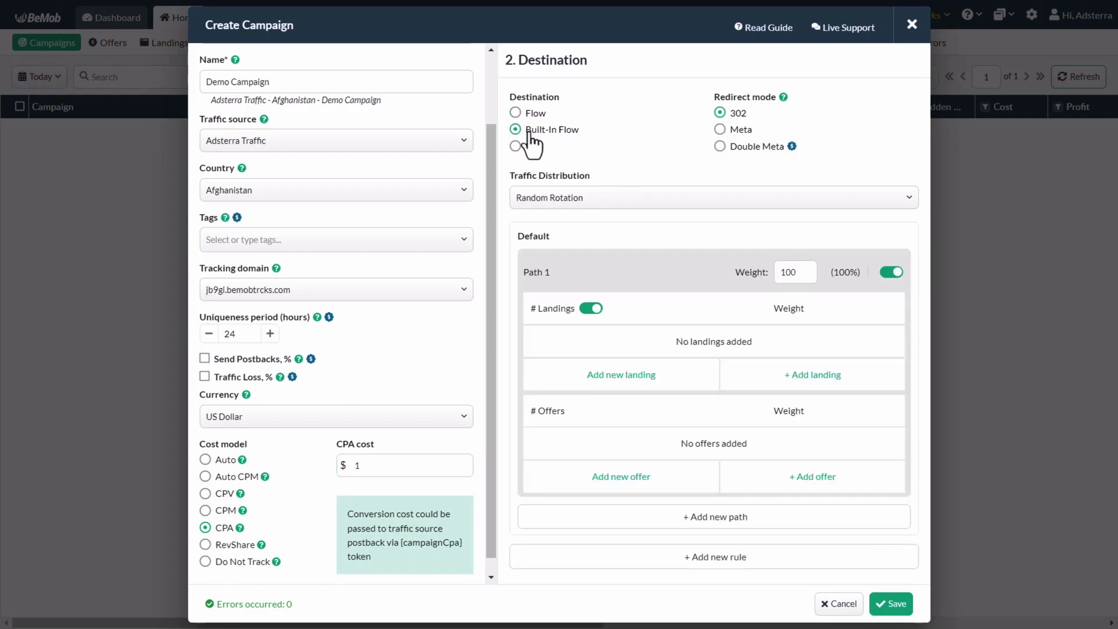
left_click(559, 199)
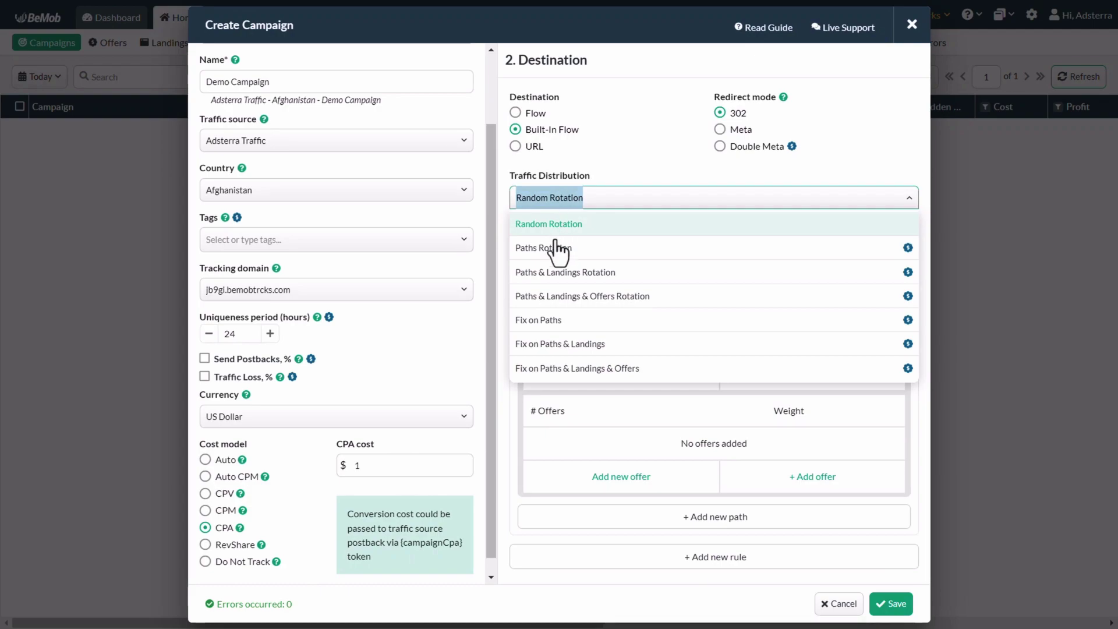
left_click(563, 227)
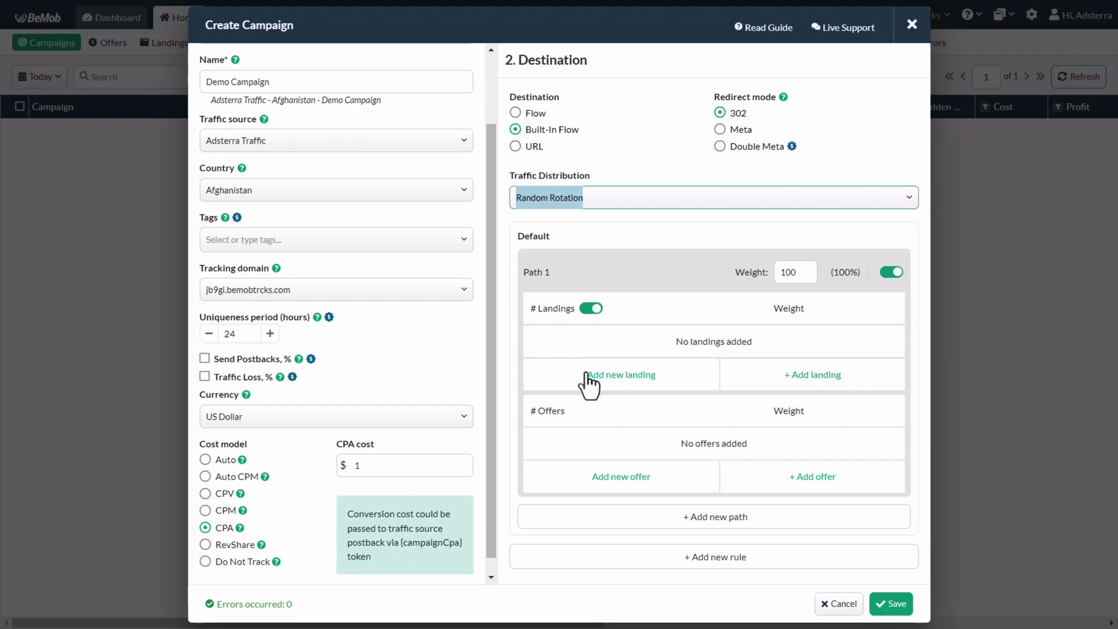
left_click(590, 309)
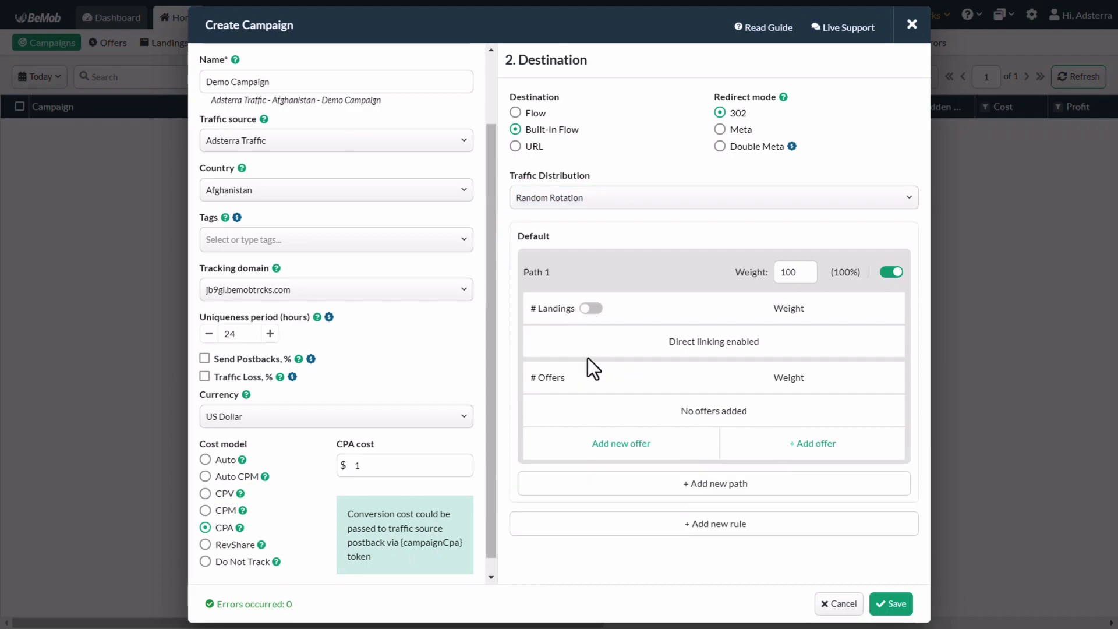
left_click(803, 452)
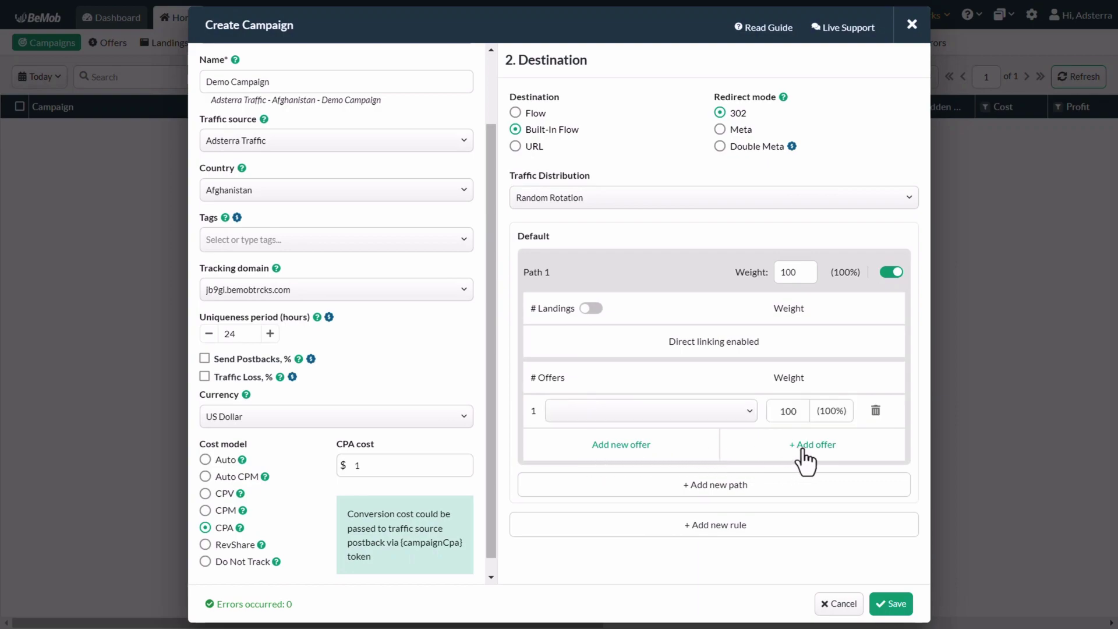
left_click(749, 411)
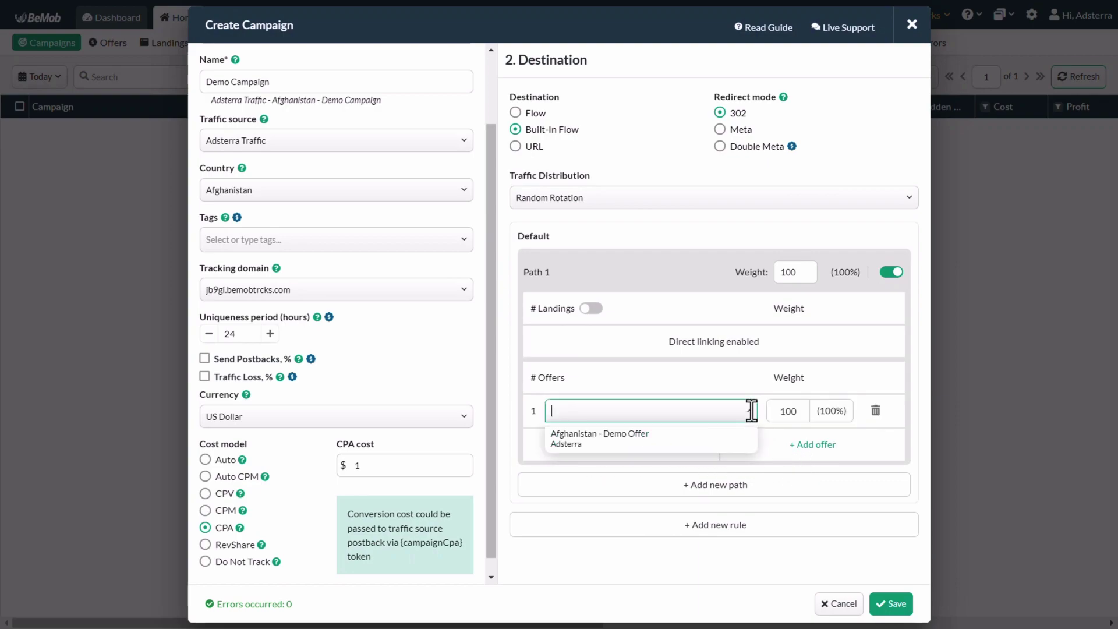
left_click(605, 438)
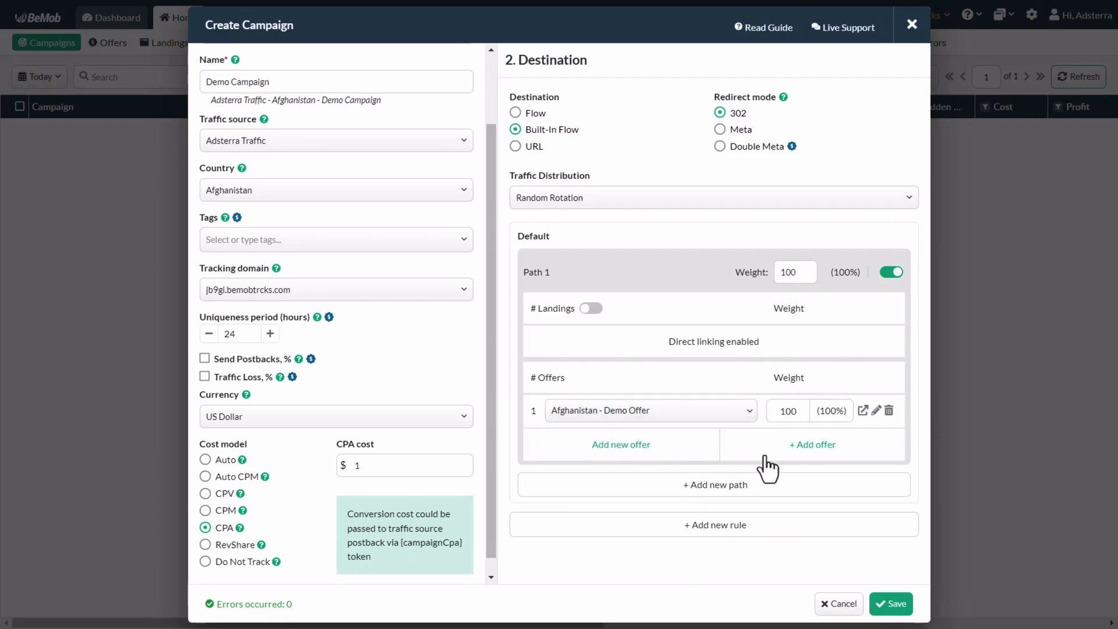
- Save the Demo Campaign in BeMob and copy its campaign URL
left_click(891, 605)
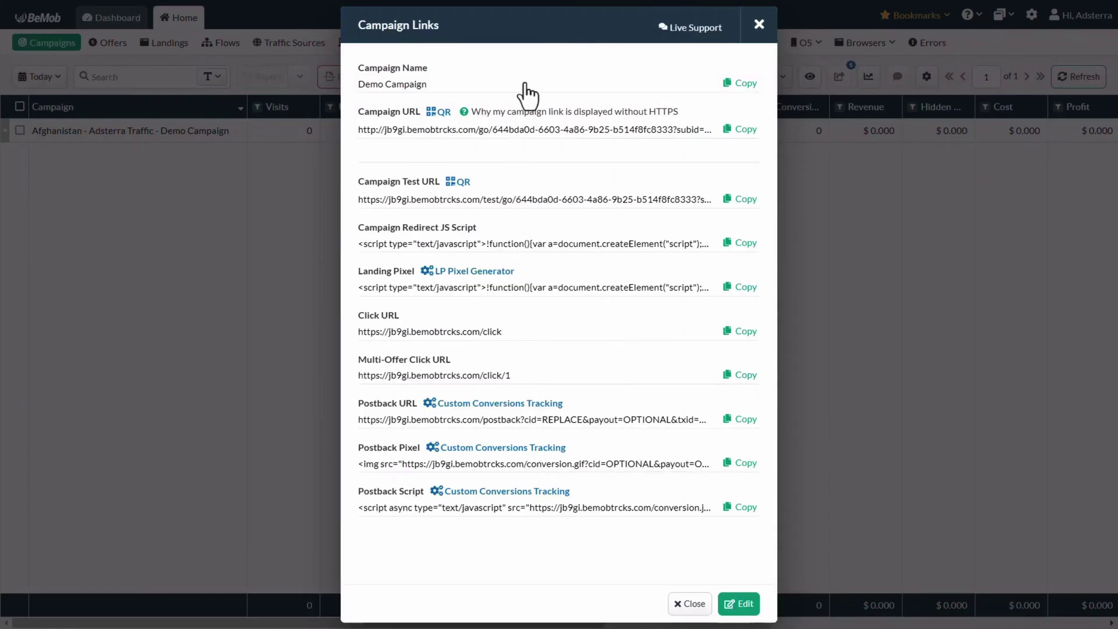
left_click(743, 131)
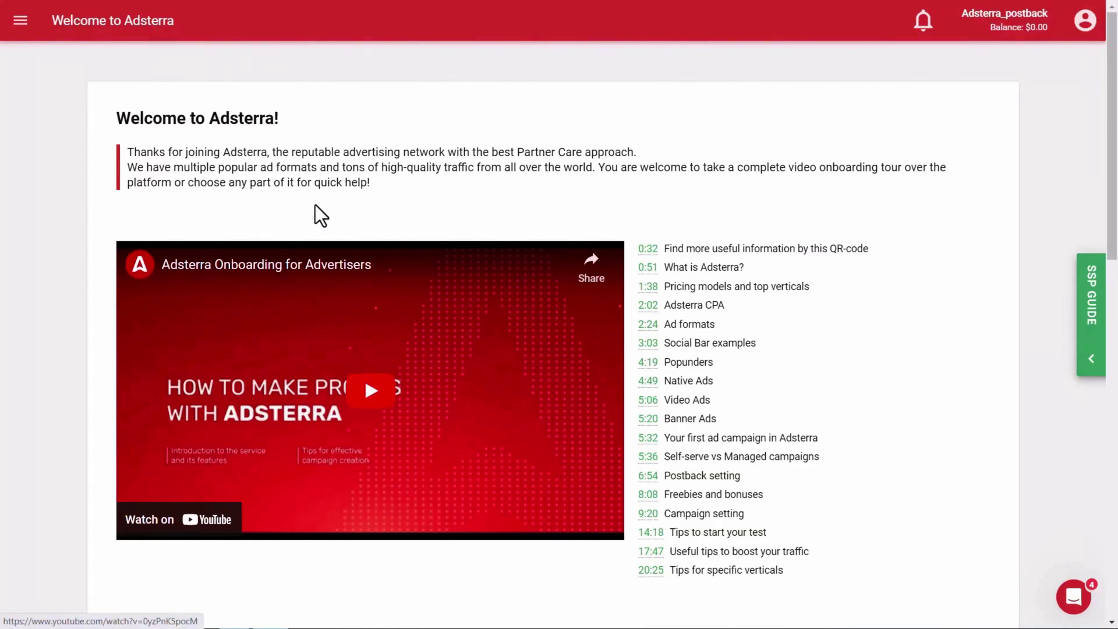
- Start a new Adsterra campaign named 'Test Campaign'
left_click(22, 22)
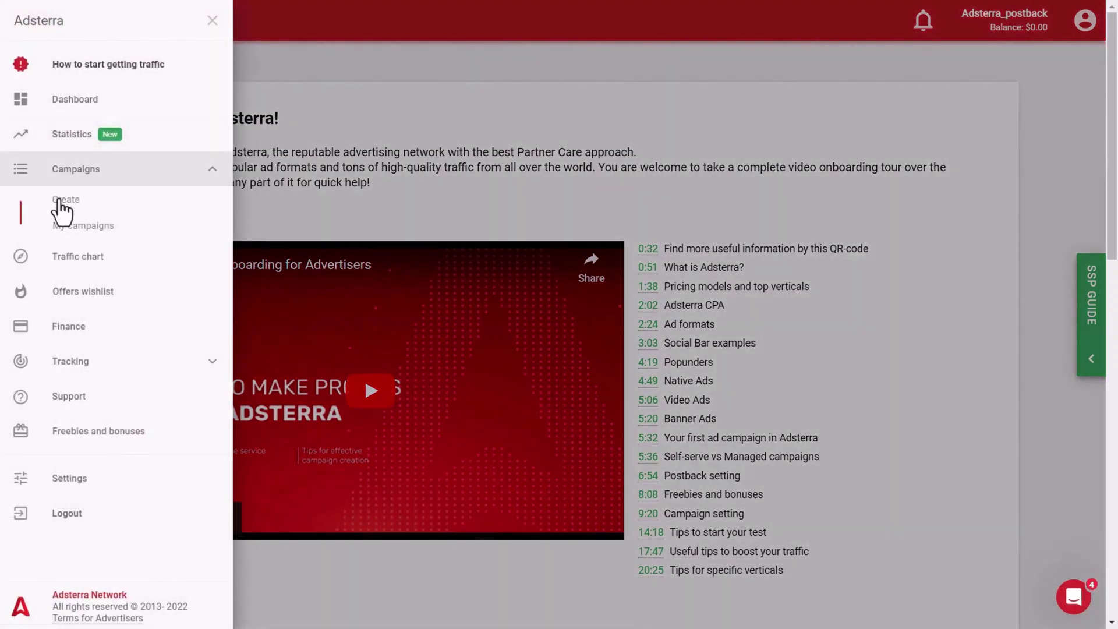
left_click(105, 206)
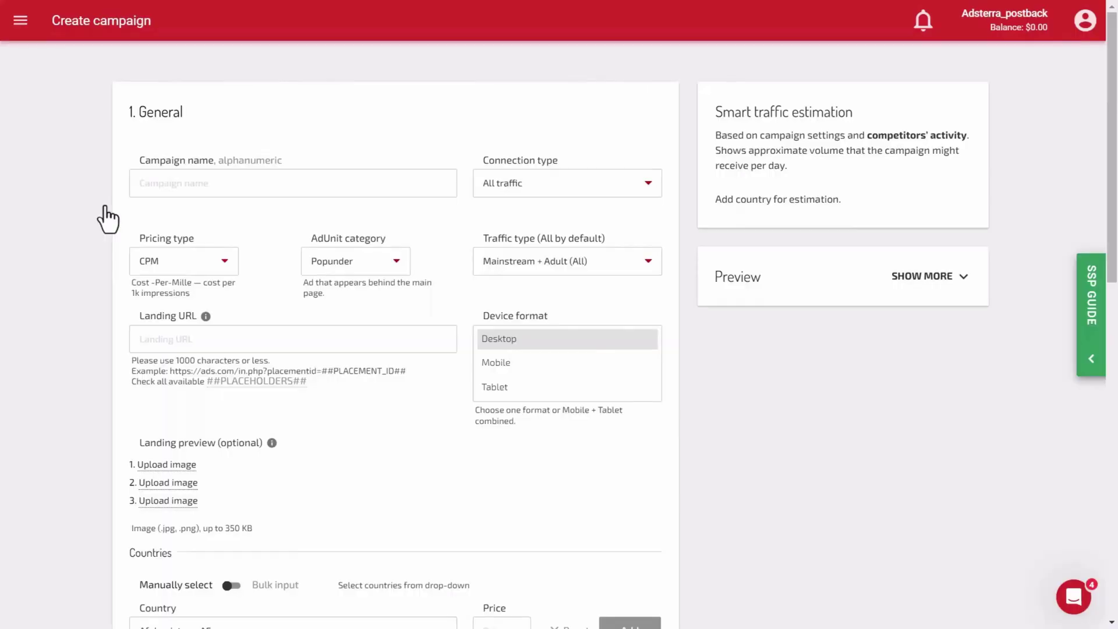
left_click(217, 181)
type("Test Campaign")
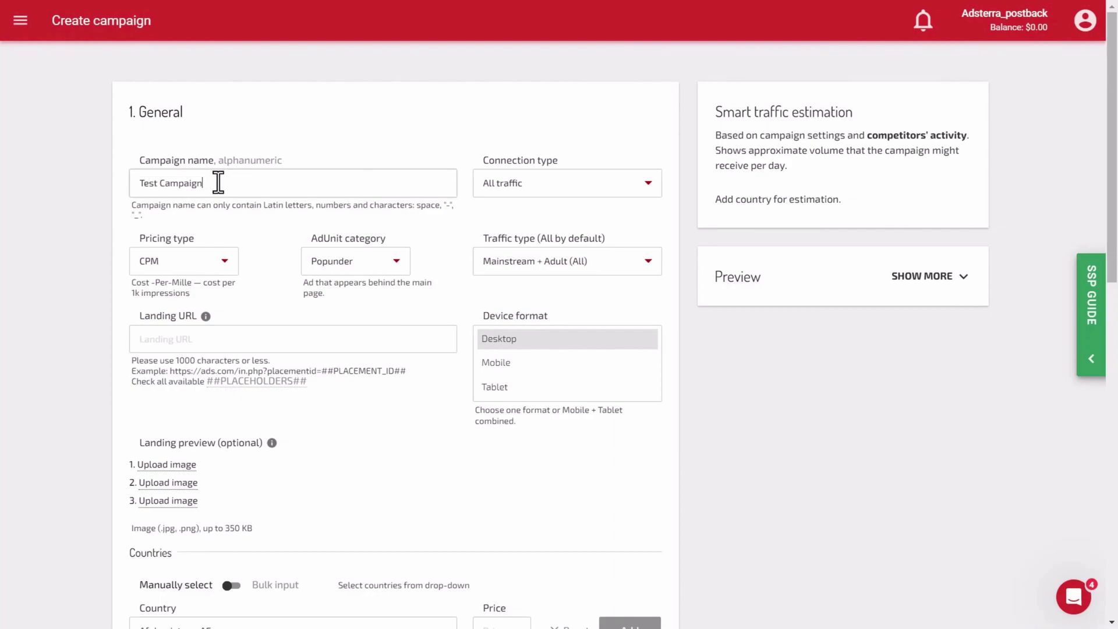
left_click(252, 227)
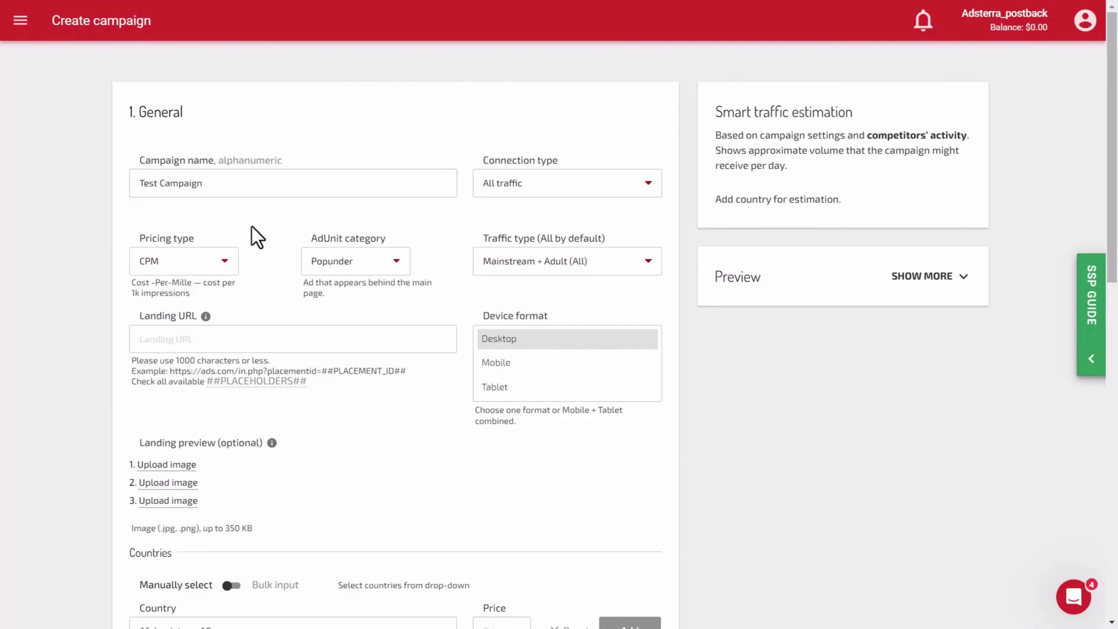
- Set pricing type to CPA and paste the BeMob campaign URL as the landing URL
left_click(188, 269)
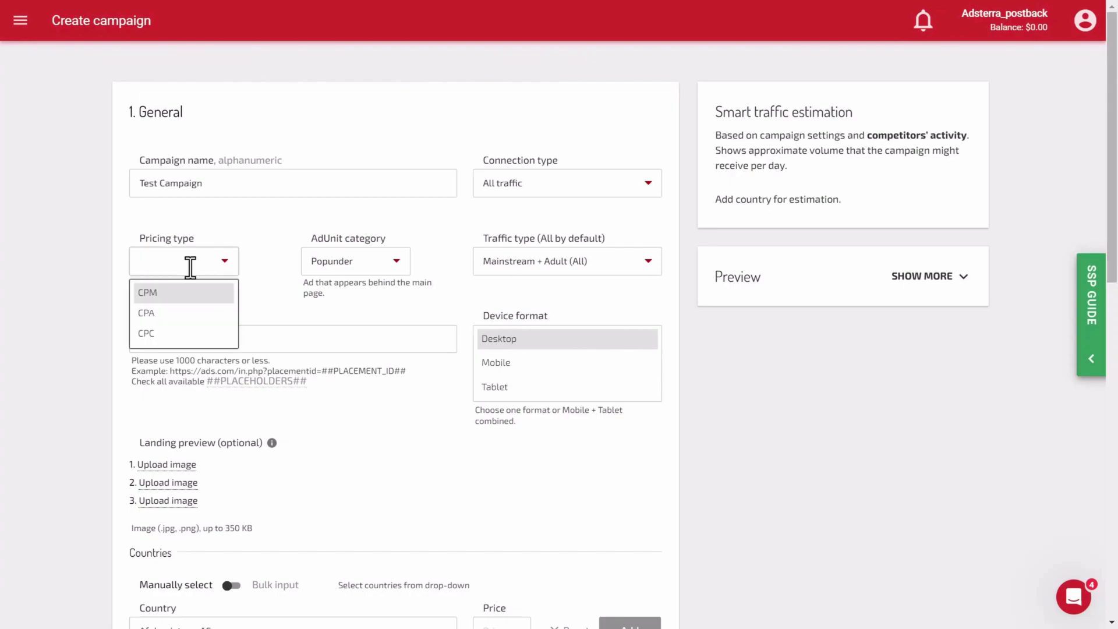
left_click(171, 315)
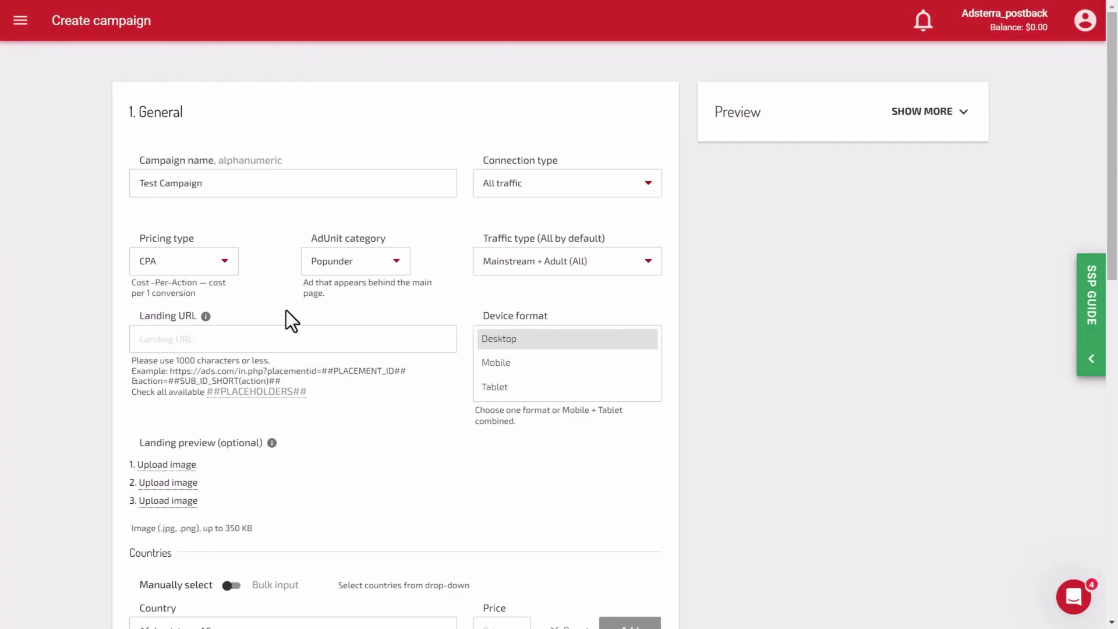
left_click(285, 342)
key("ctrl+v")
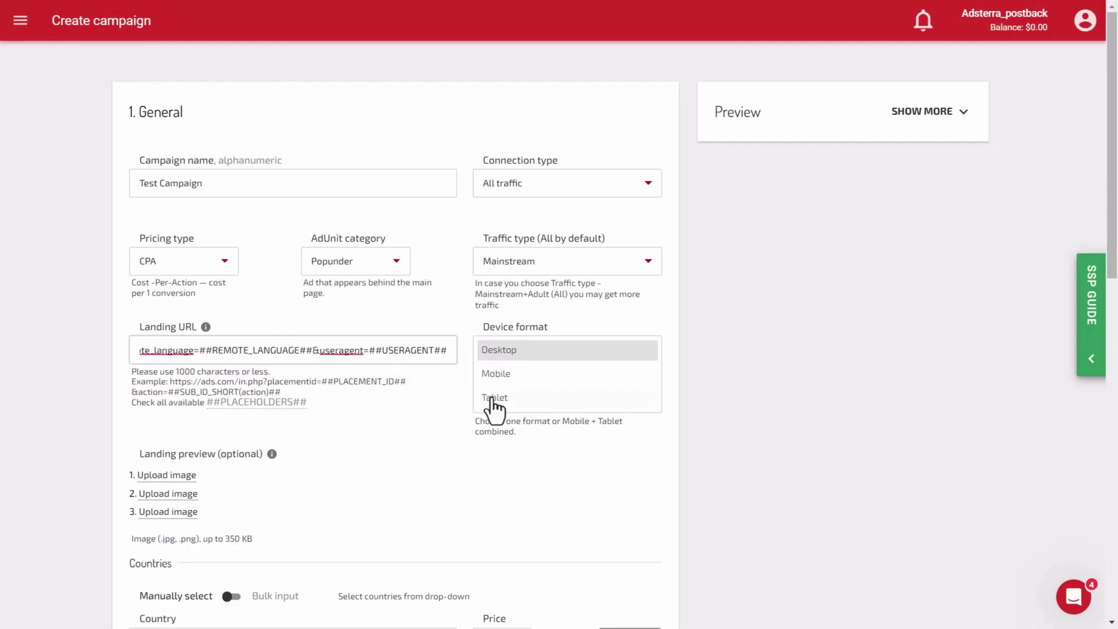
- Target Afghanistan at a price of $1
scroll(267, 467, "down", 2)
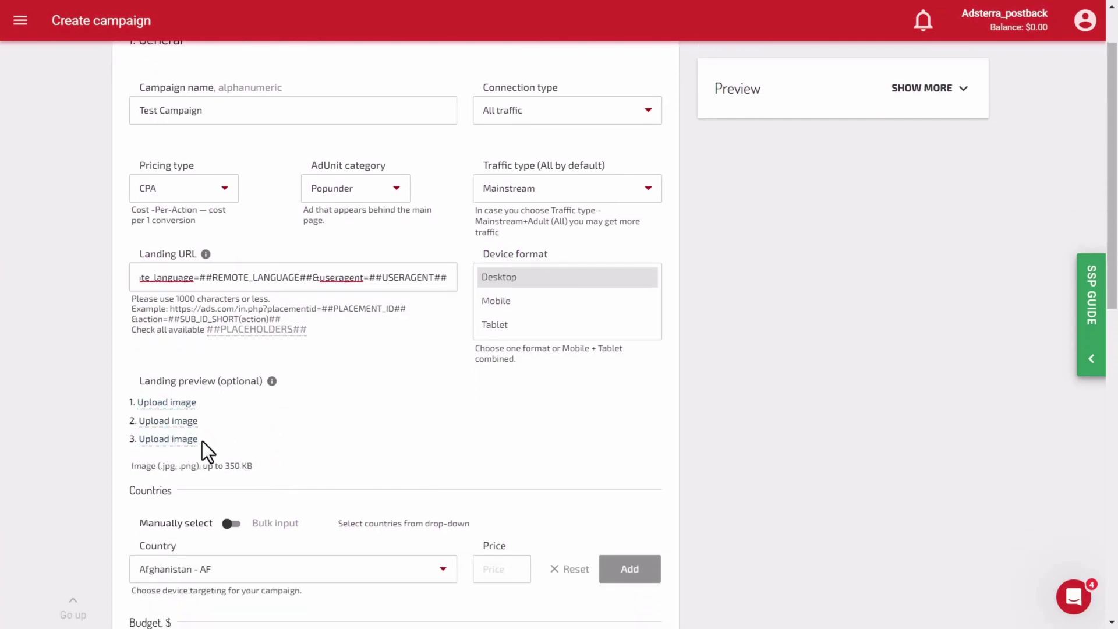
scroll(201, 442, "down", 3)
left_click(490, 425)
type("1")
left_click(618, 431)
- Set the total budget to 100 and the test budget to 10
scroll(442, 456, "down", 4)
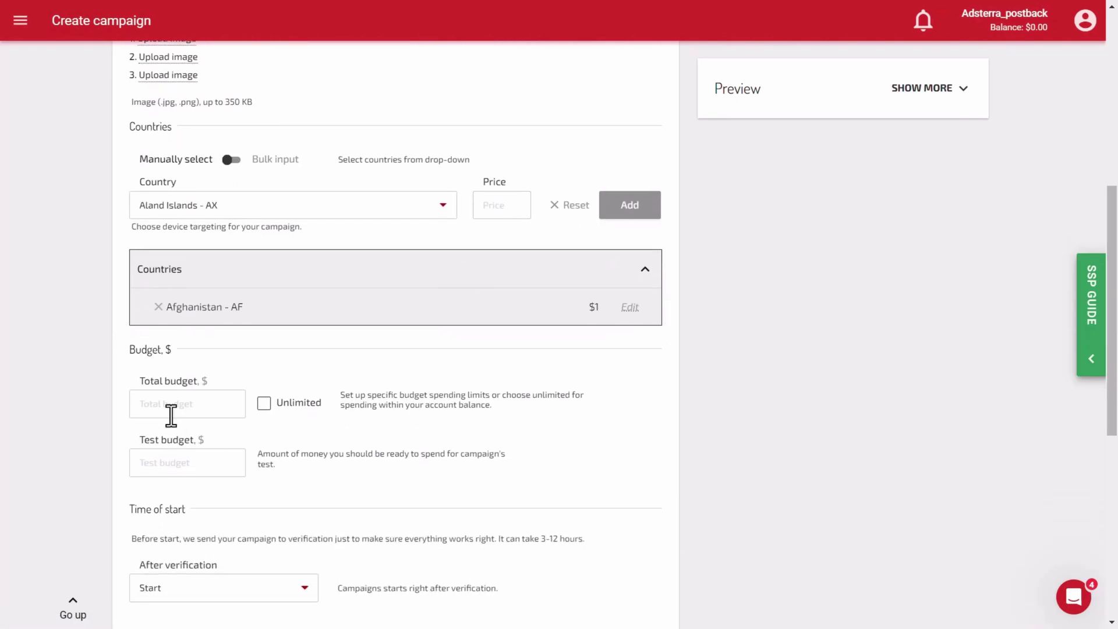
left_click(170, 414)
type("100")
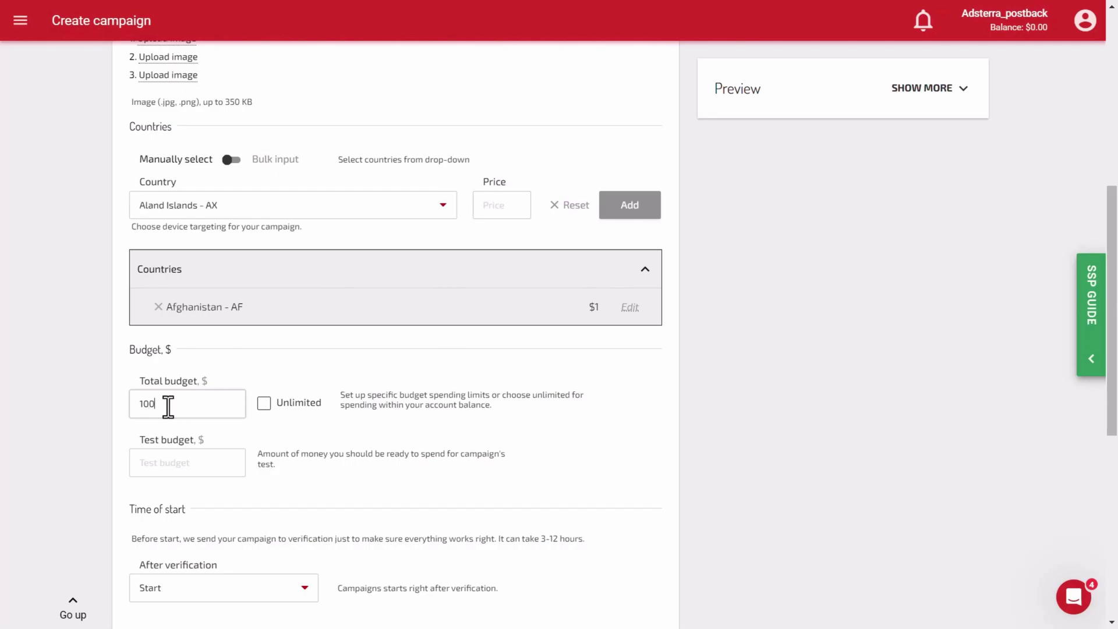
left_click(162, 462)
type("10")
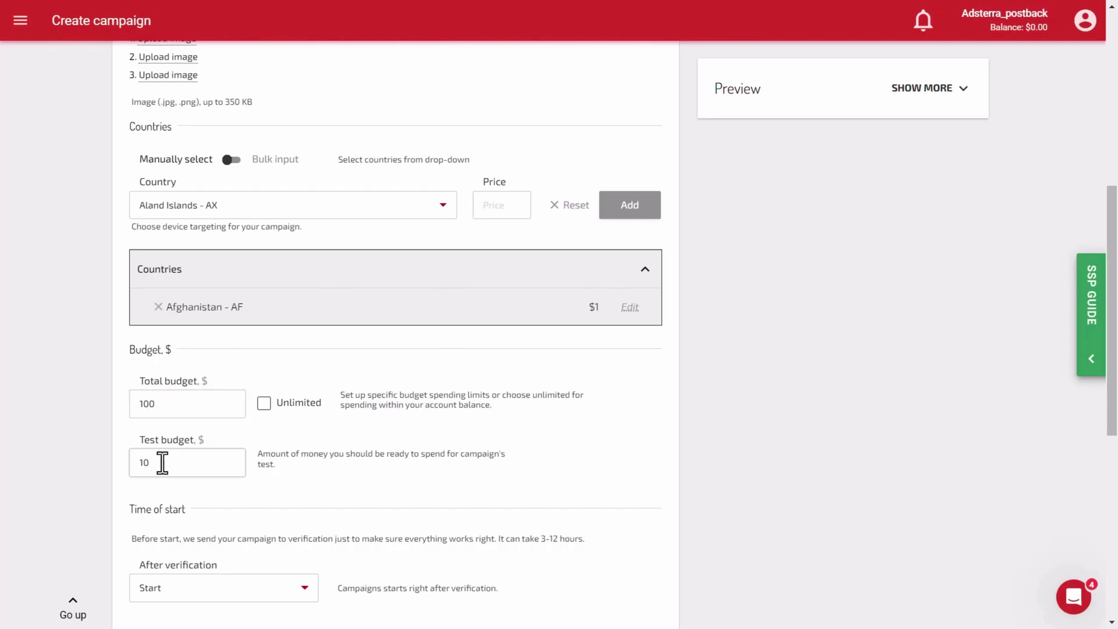
scroll(310, 466, "down", 8)
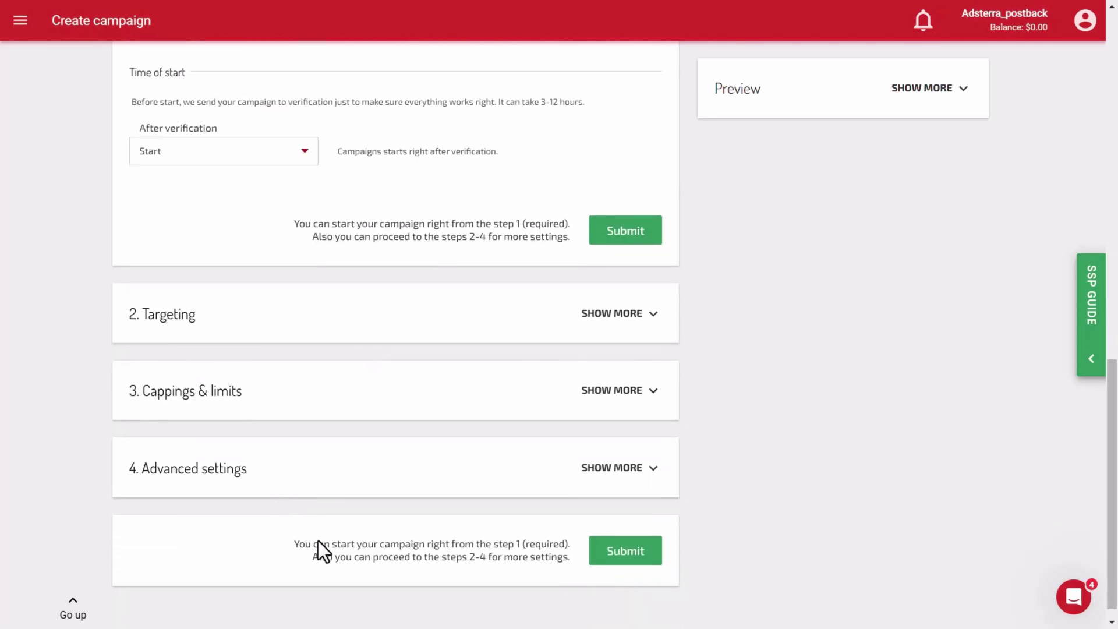
- Submit Test Campaign's settings for verification and dismiss the success message
left_click(622, 556)
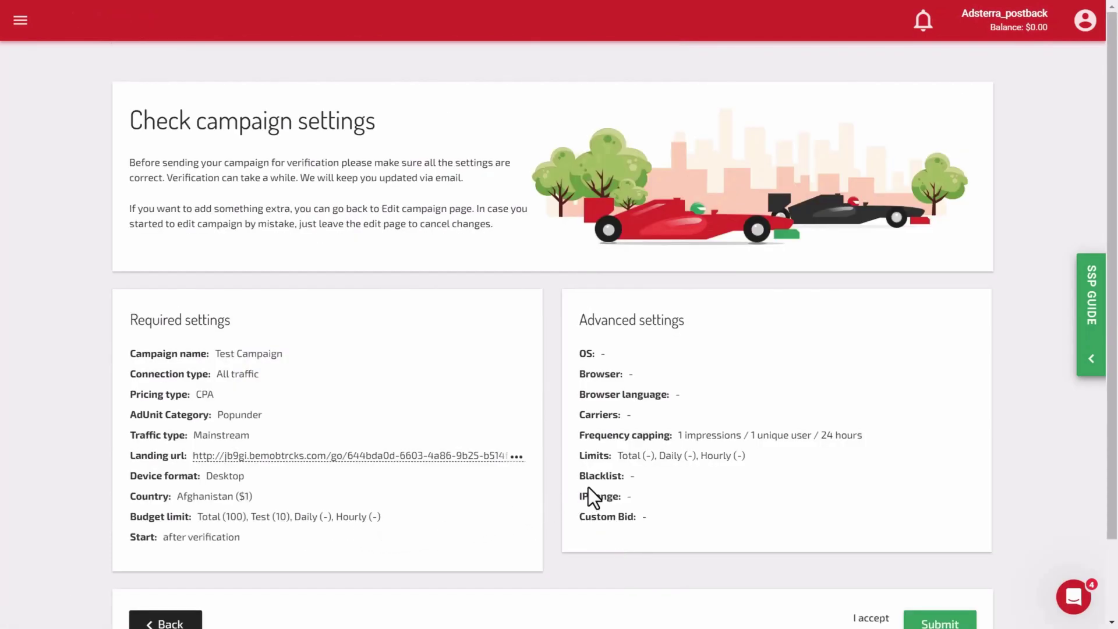
scroll(680, 481, "down", 2)
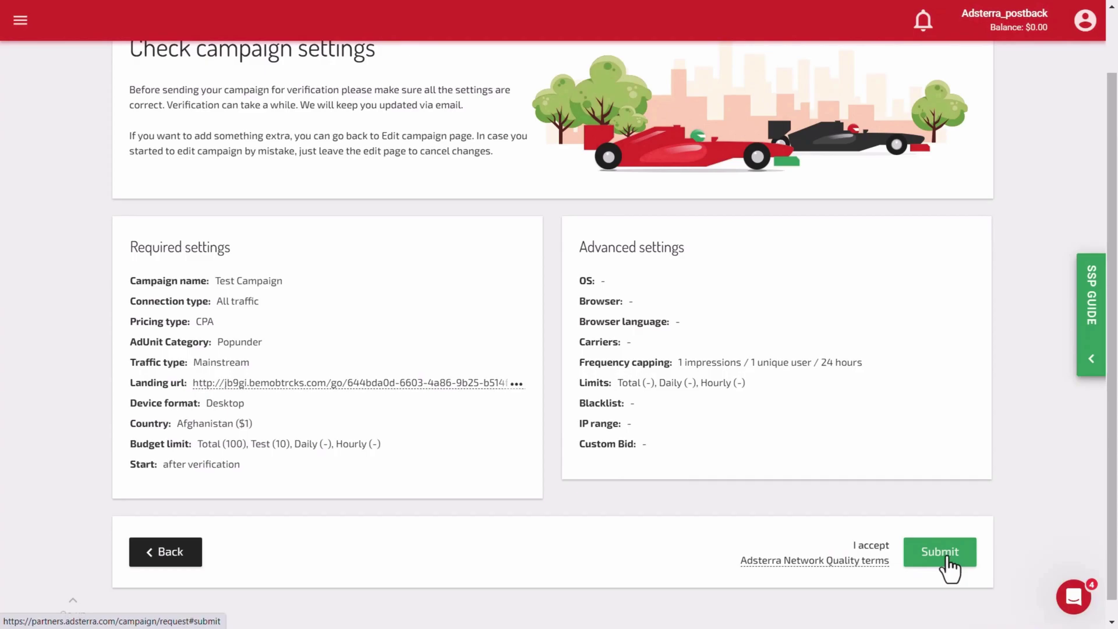
left_click(946, 558)
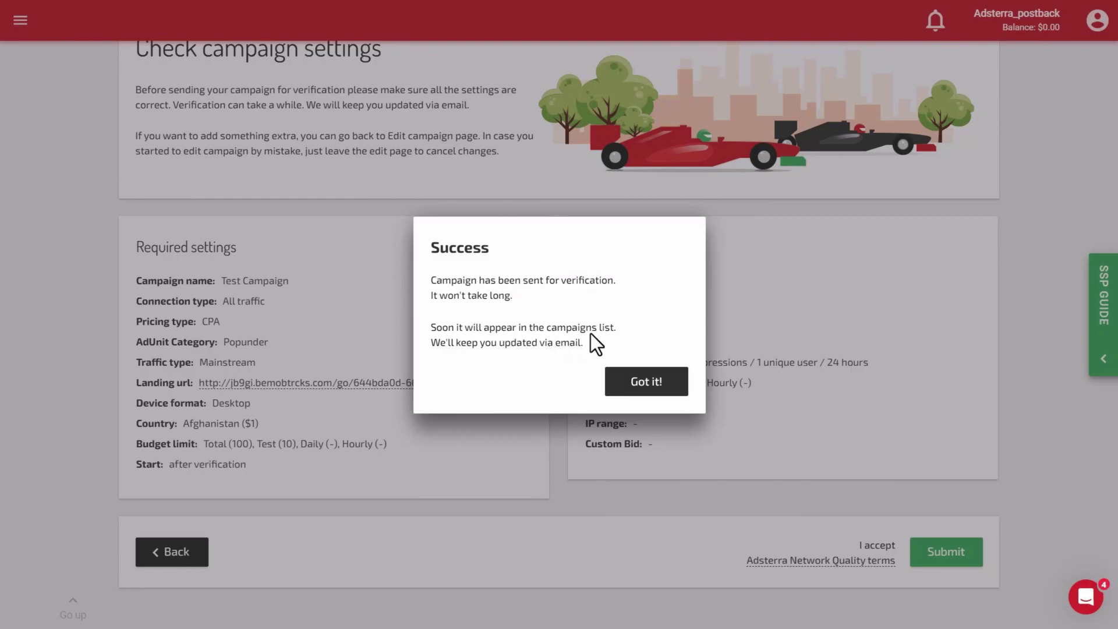
left_click(610, 383)
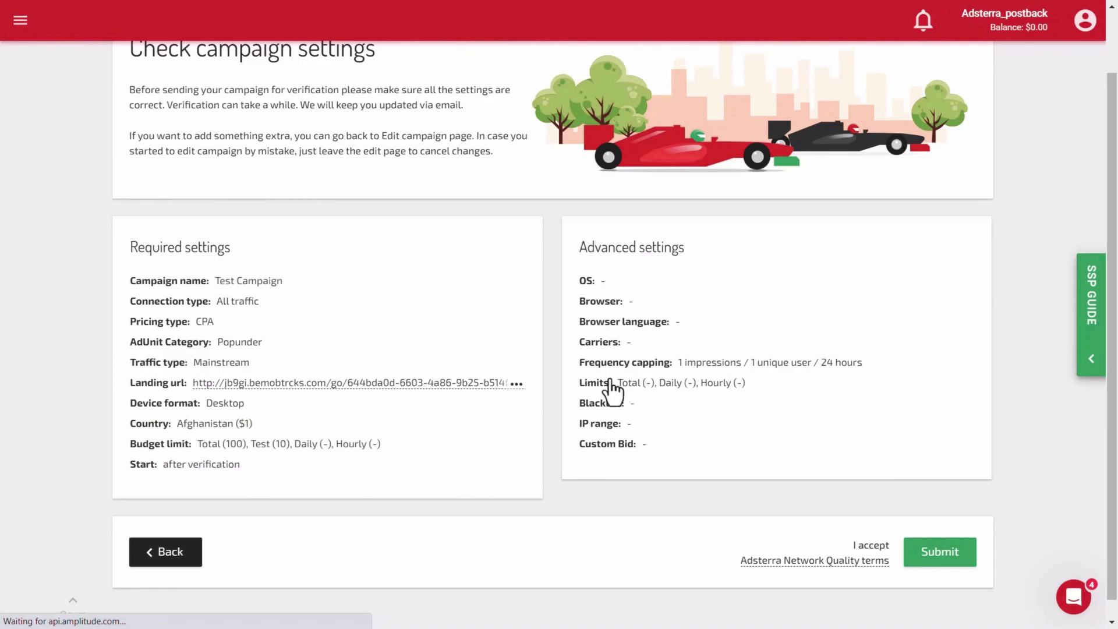